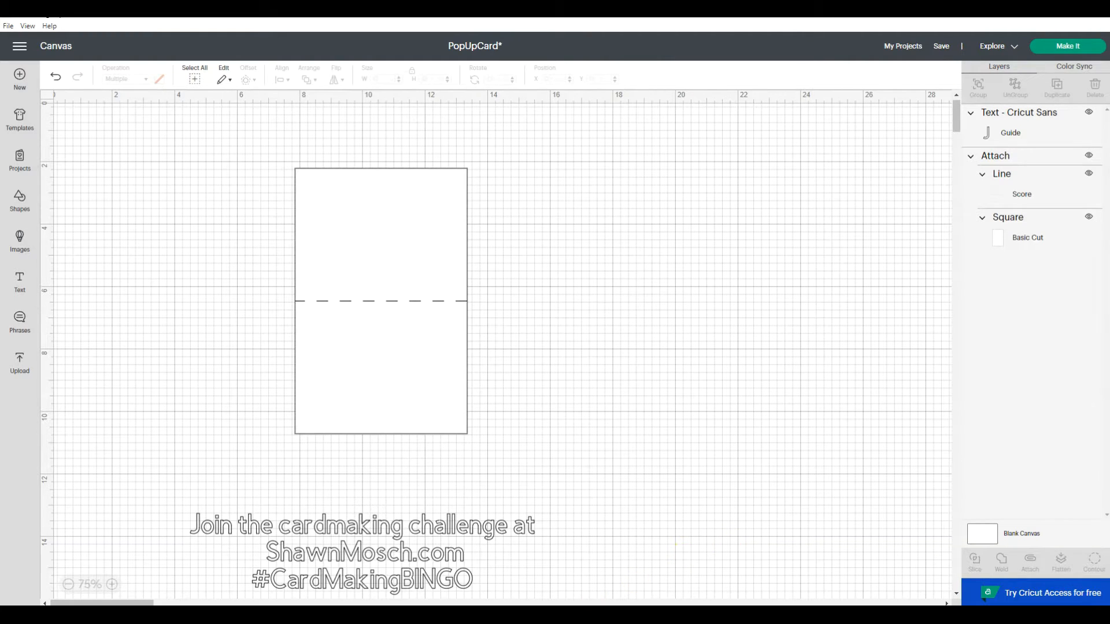
# - Review the pop-up card template and a finished pop-up card photo in the browser, and return to the Cricut canvas
pyautogui.click(302, 614)
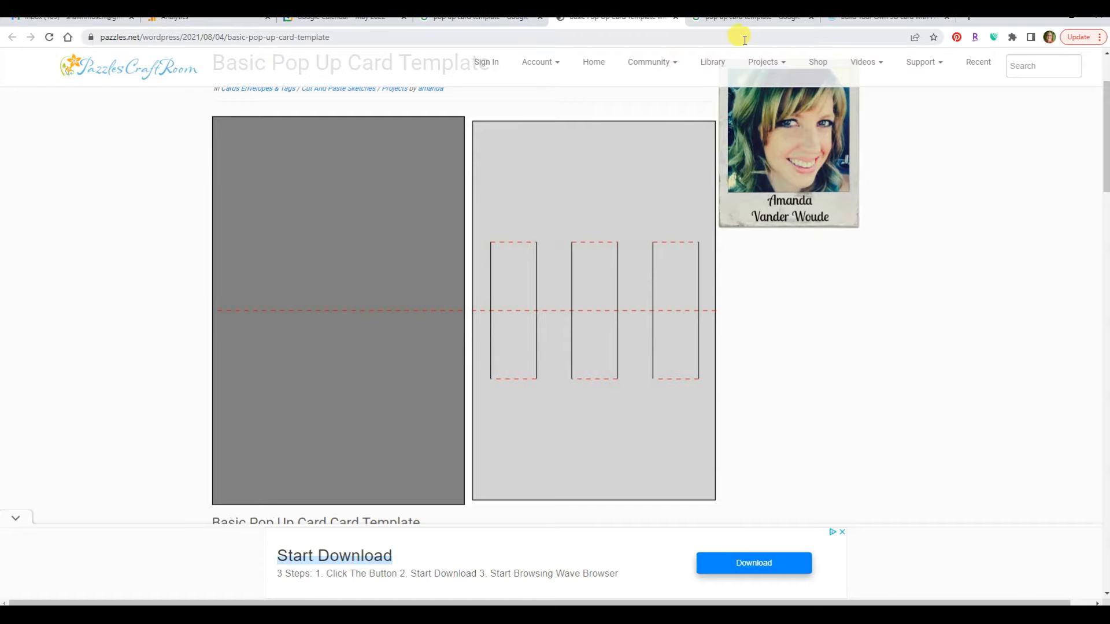
pyautogui.click(746, 23)
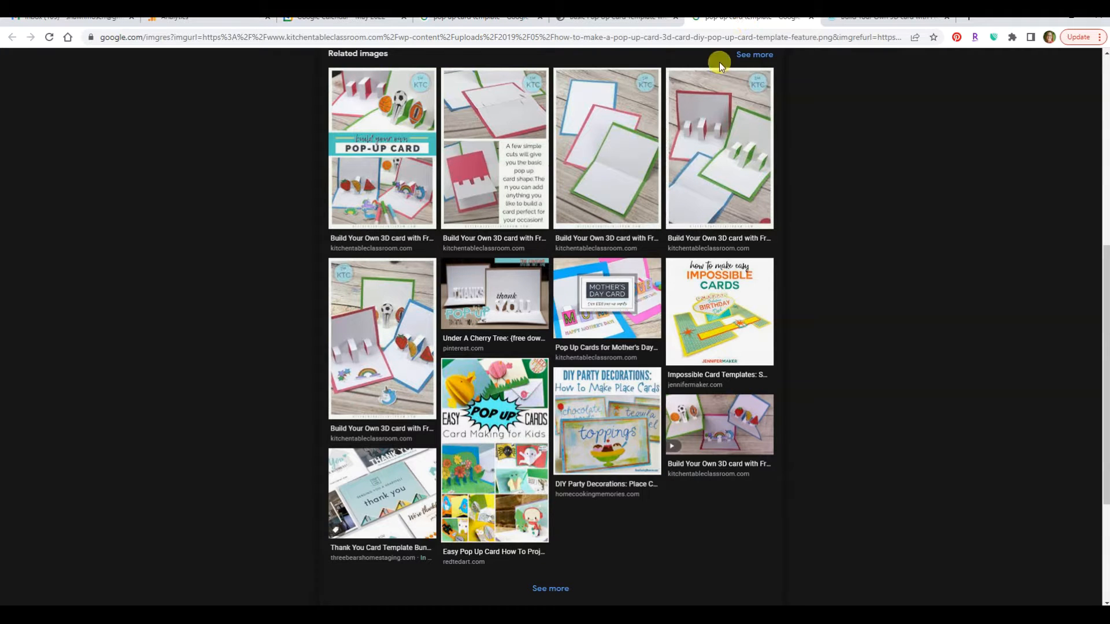
pyautogui.click(687, 146)
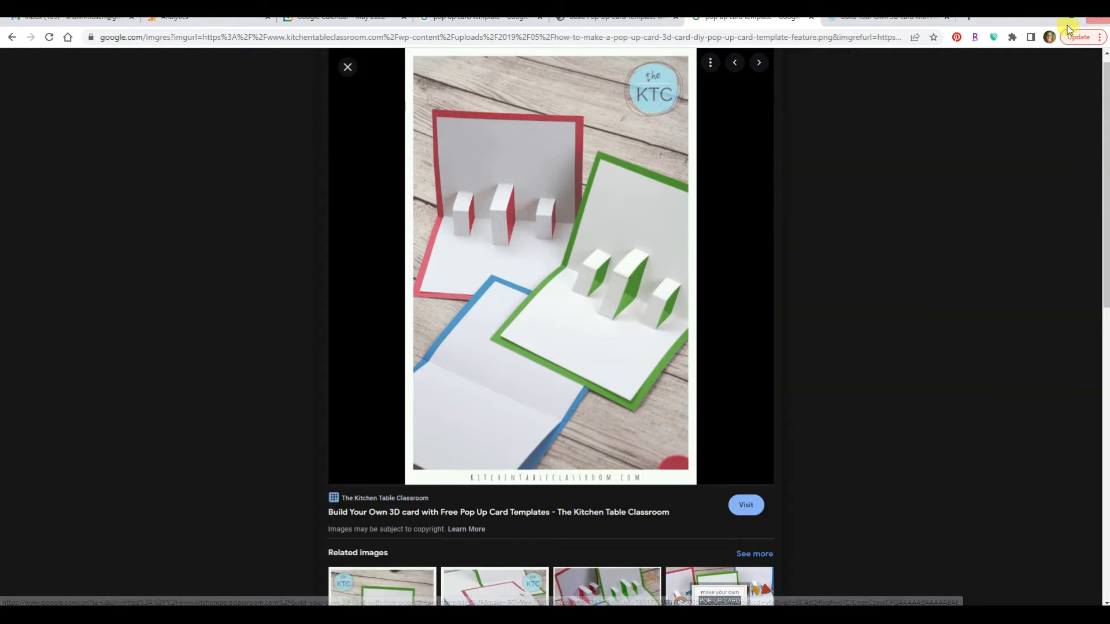
pyautogui.click(1044, 13)
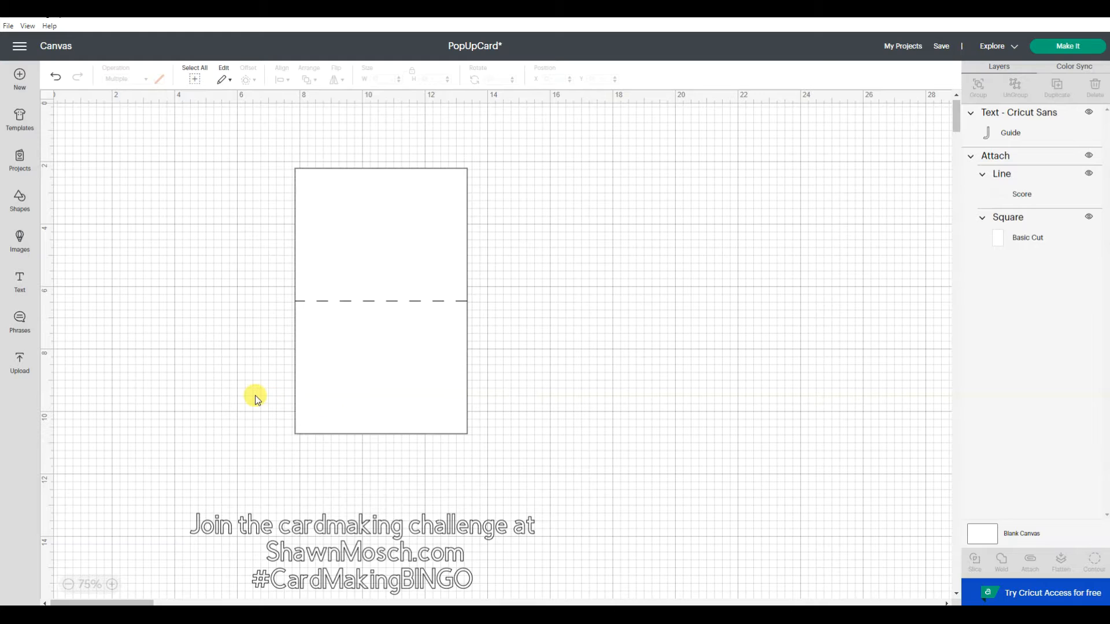
# - Create an offset of the white card base at -0.25 in with square corners
pyautogui.click(362, 238)
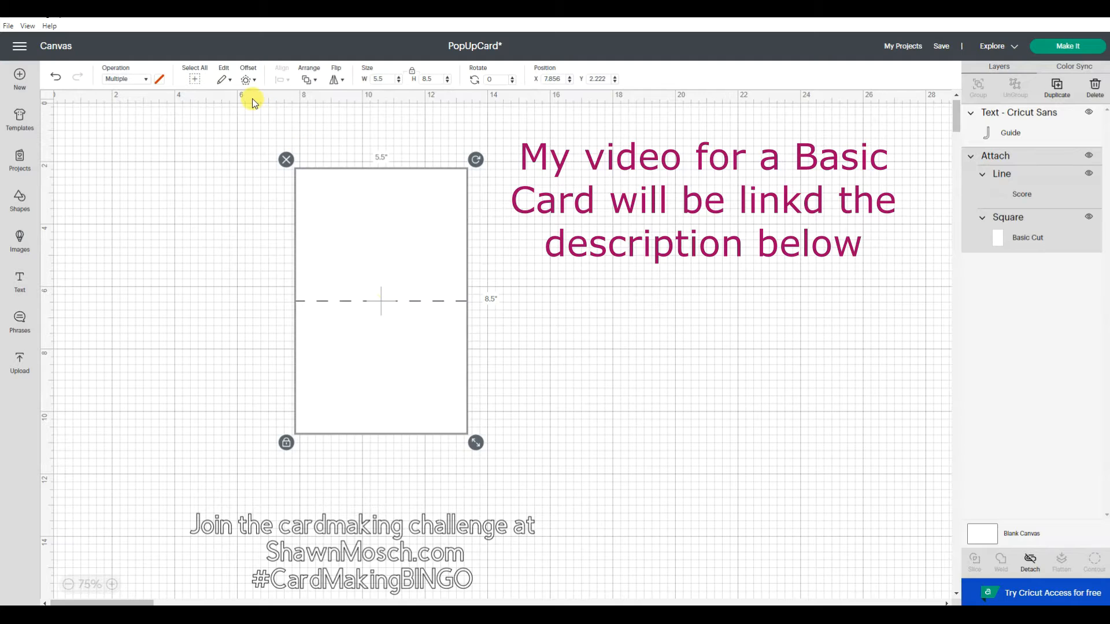
pyautogui.click(248, 78)
pyautogui.moveTo(230, 148); pyautogui.dragTo(211, 152)
pyautogui.click(299, 149)
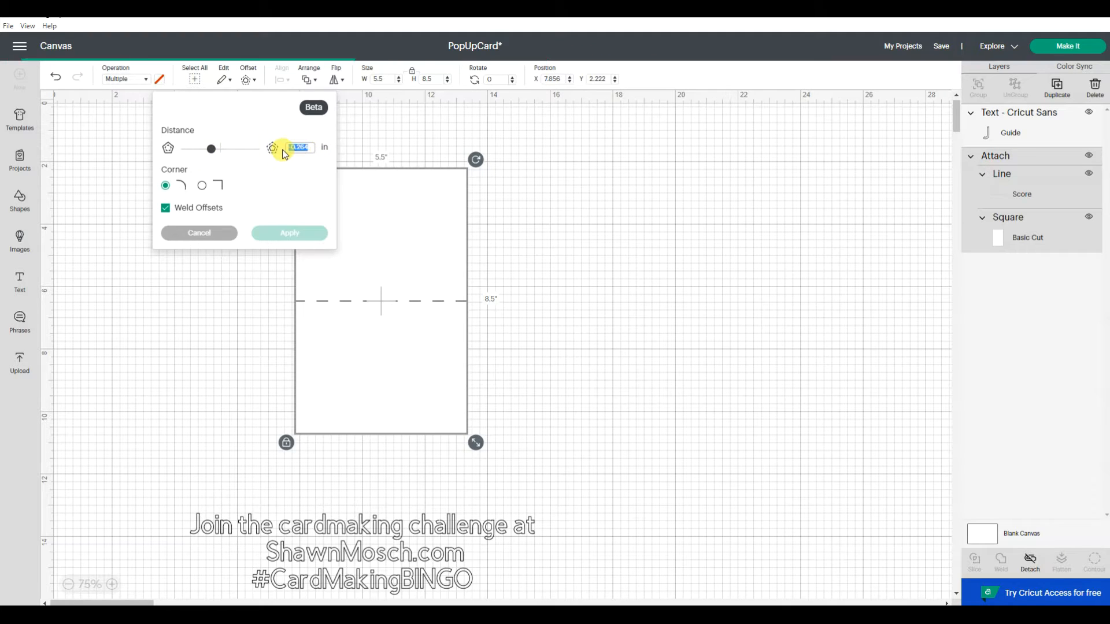
pyautogui.write('-0.25')
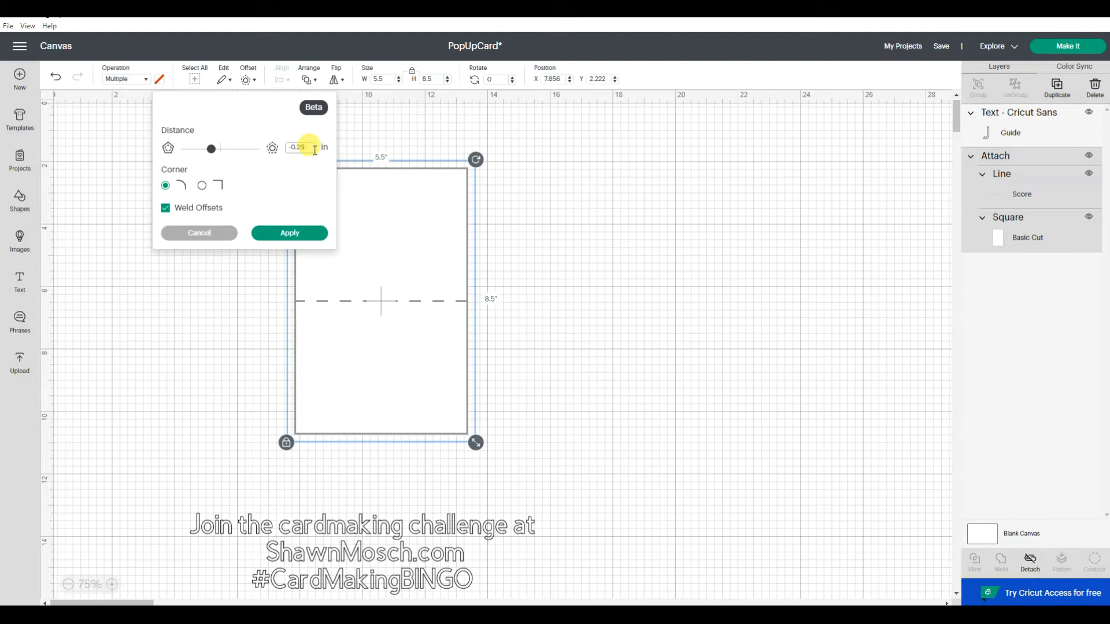
pyautogui.click(219, 188)
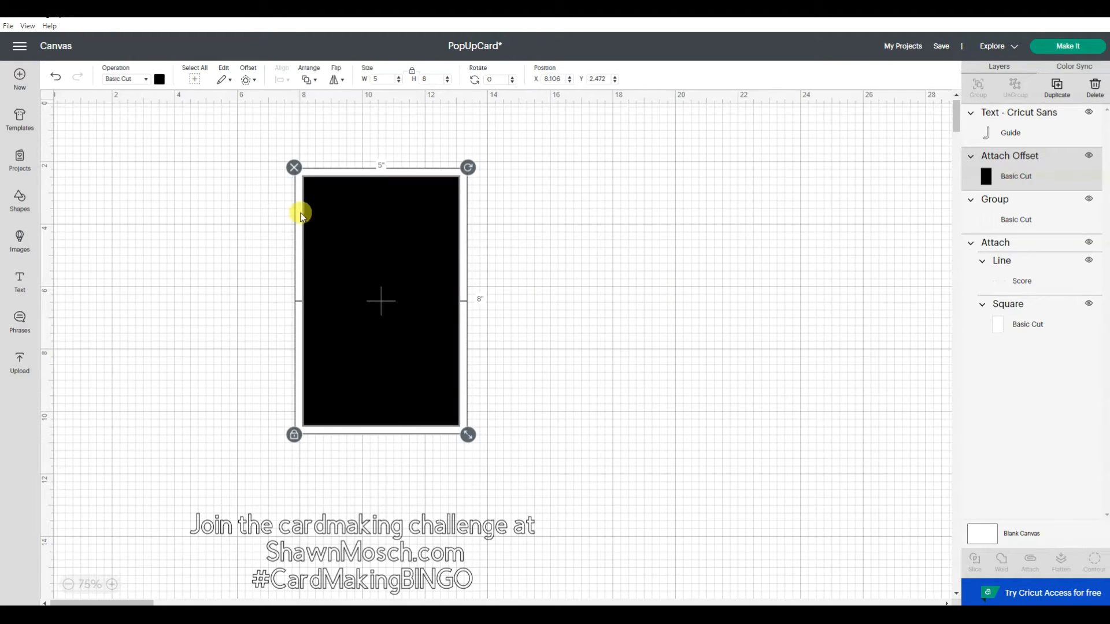
# - Change the offset rectangle's material color to a light orange
pyautogui.click(160, 79)
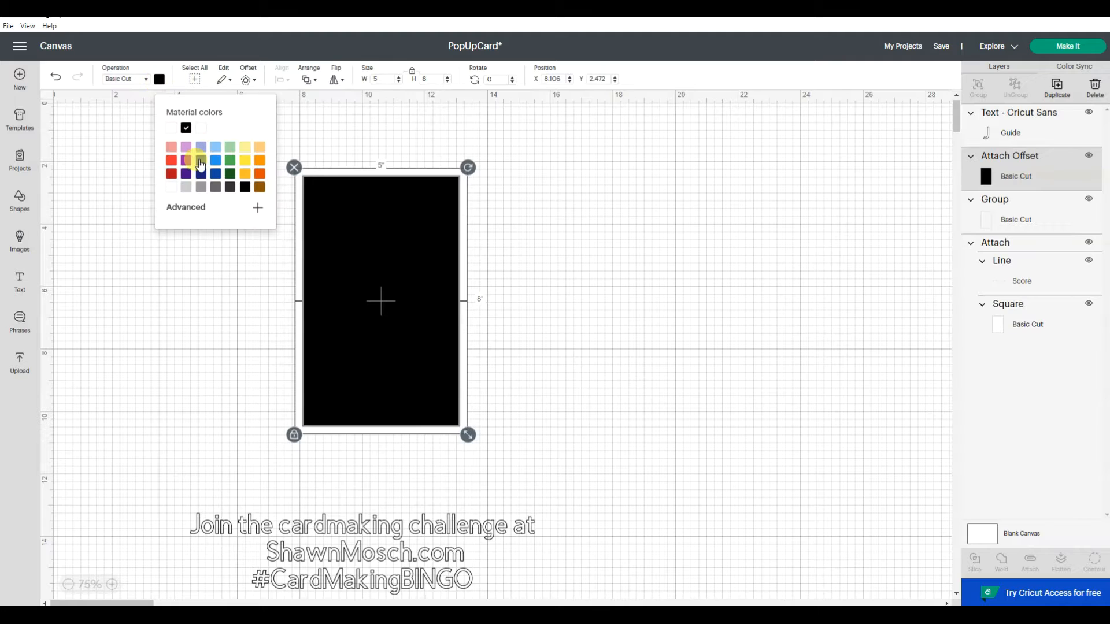
pyautogui.click(259, 187)
pyautogui.click(229, 209)
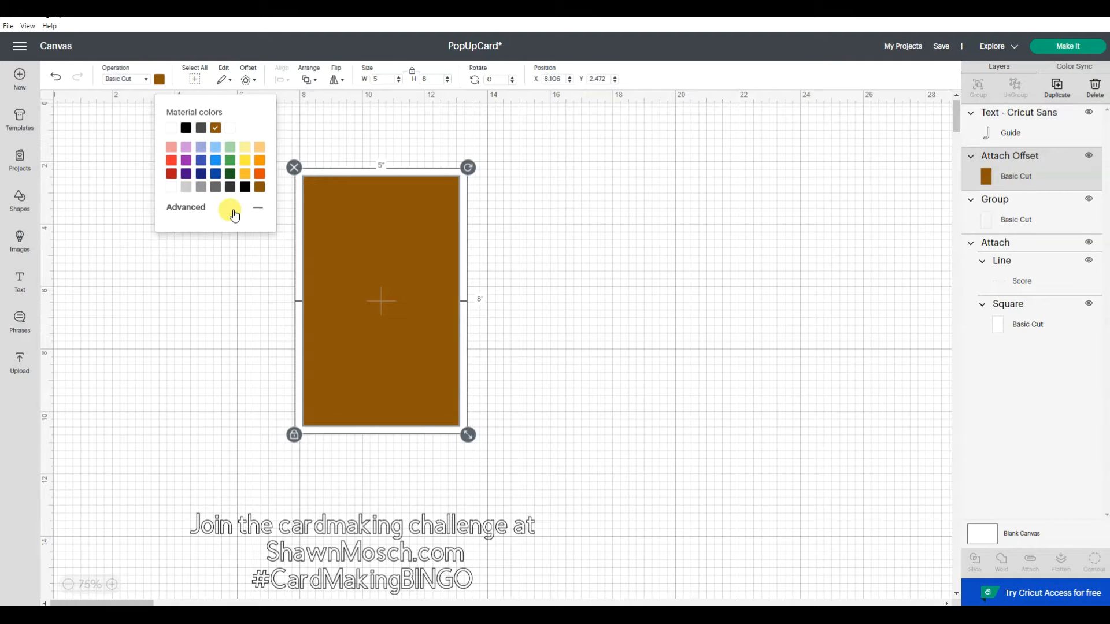
pyautogui.moveTo(224, 231); pyautogui.dragTo(209, 227)
pyautogui.click(200, 221)
pyautogui.click(98, 237)
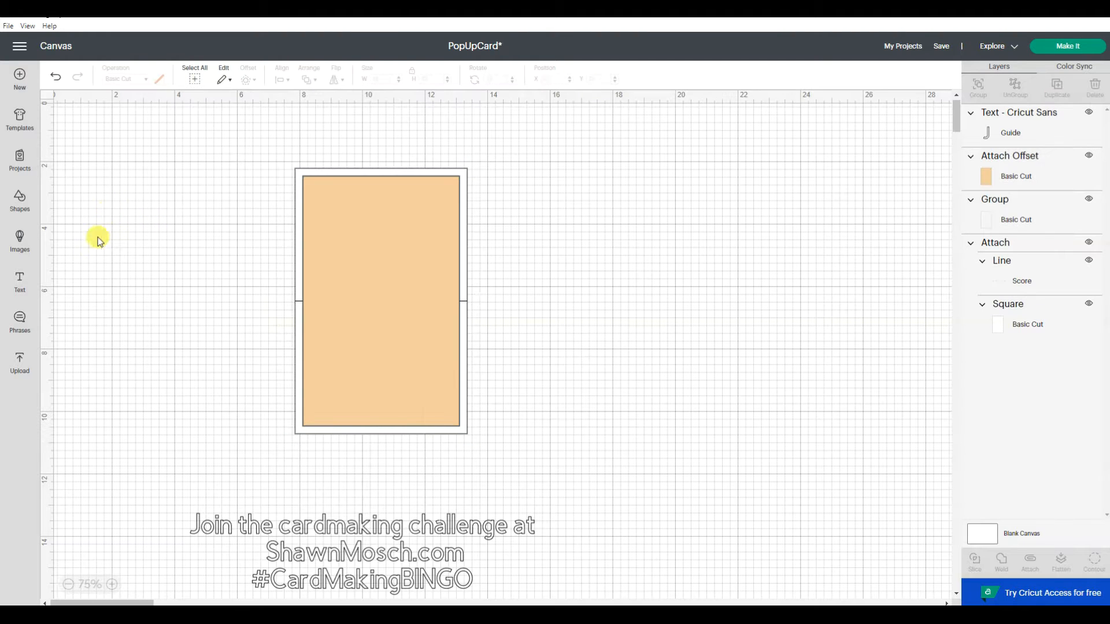
# - Move the light orange offset rectangle off the card base onto empty canvas beside it
pyautogui.click(112, 585)
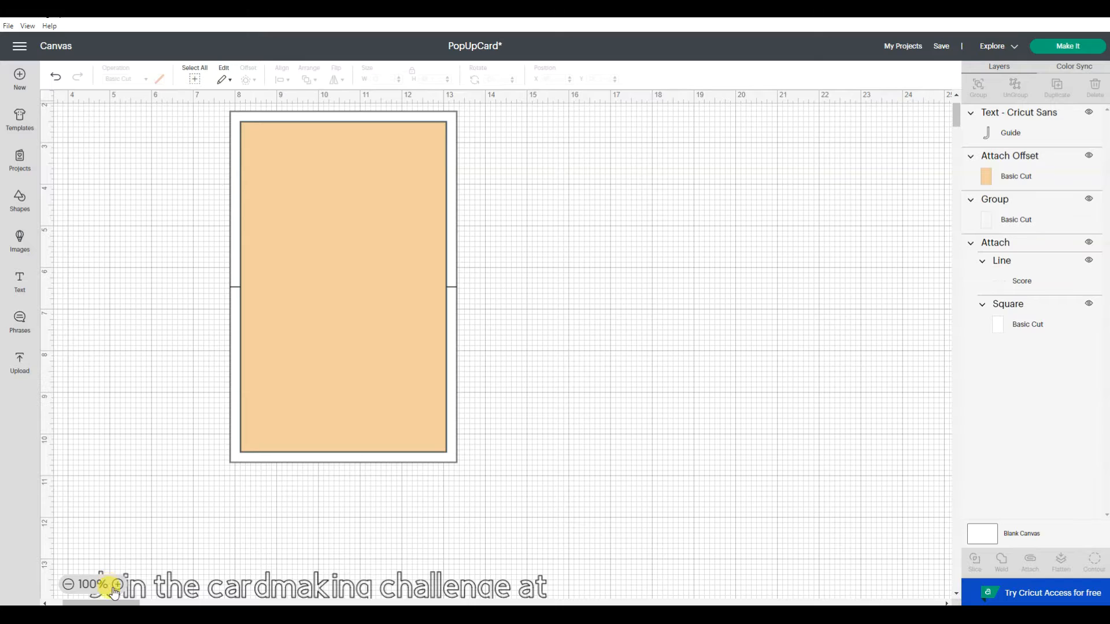
pyautogui.moveTo(120, 602); pyautogui.dragTo(110, 603)
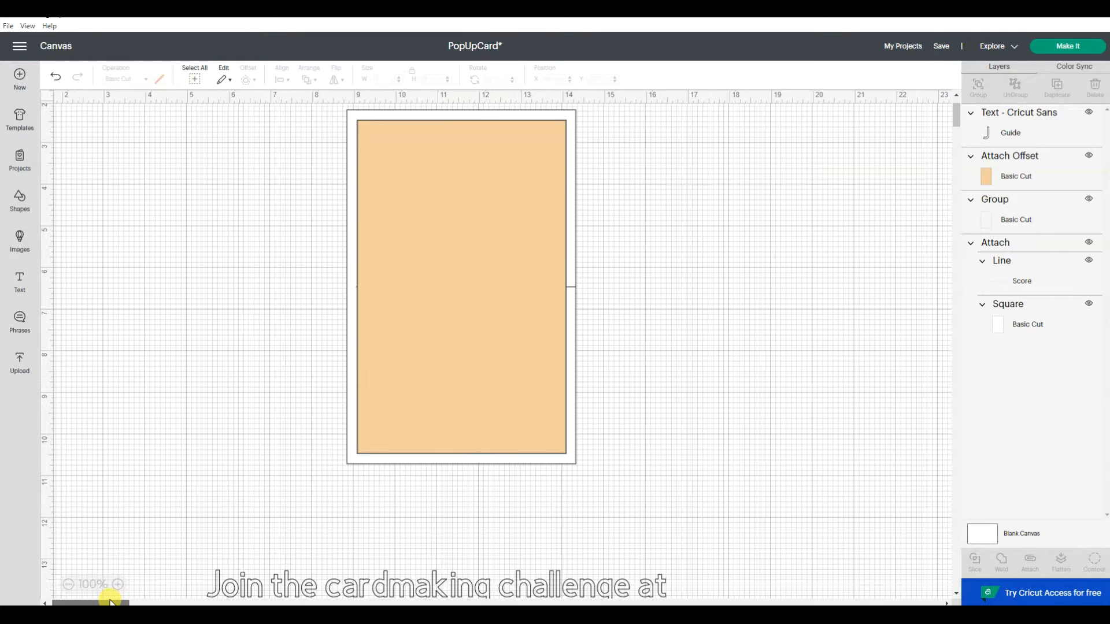
pyautogui.click(464, 359)
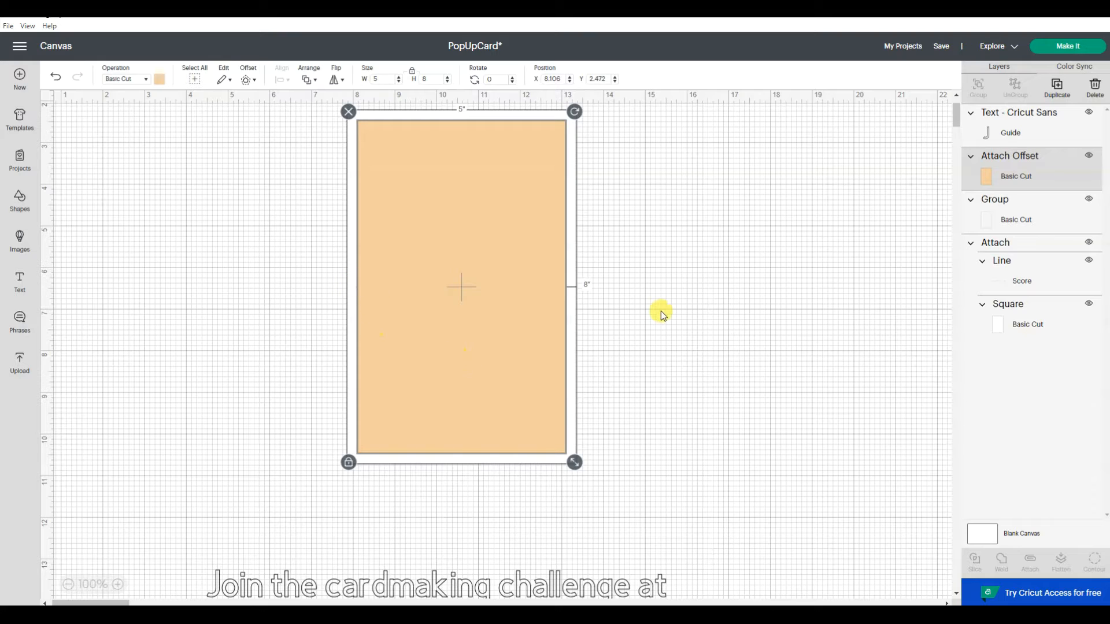
pyautogui.moveTo(453, 317); pyautogui.dragTo(709, 331)
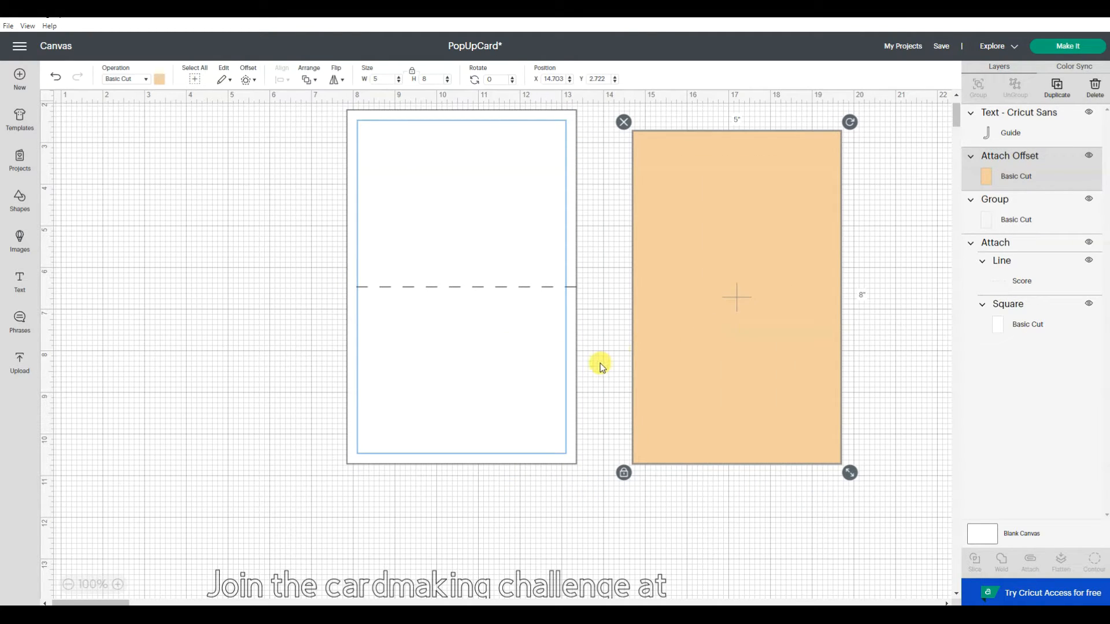
# - Add a score line to the canvas and set its height to 5 in to match the light orange panel's width
pyautogui.click(18, 204)
pyautogui.click(76, 143)
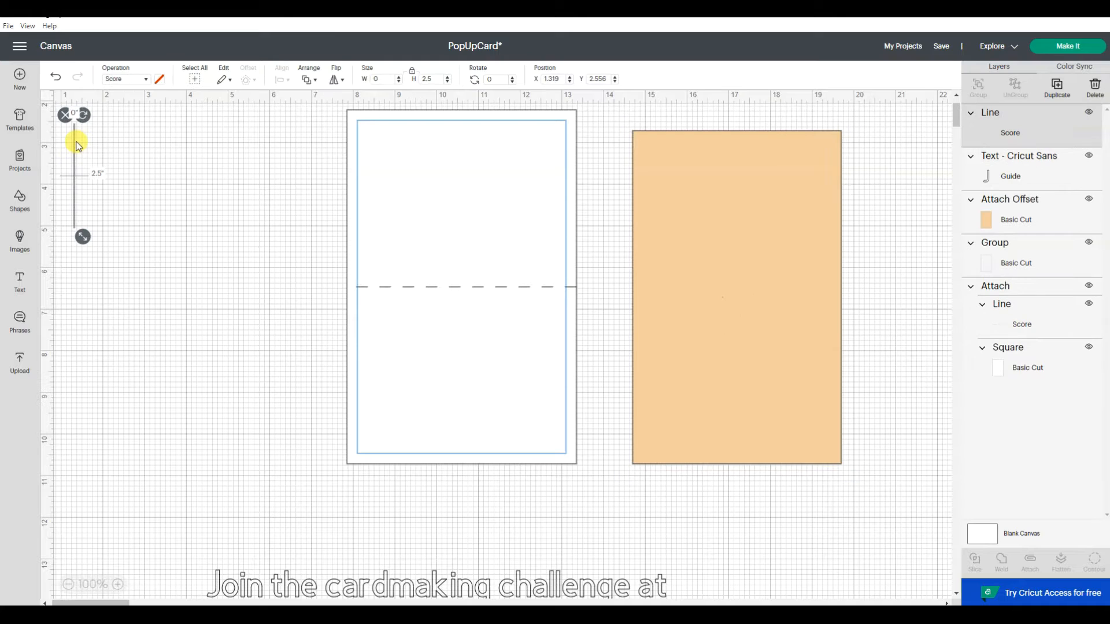
pyautogui.click(754, 231)
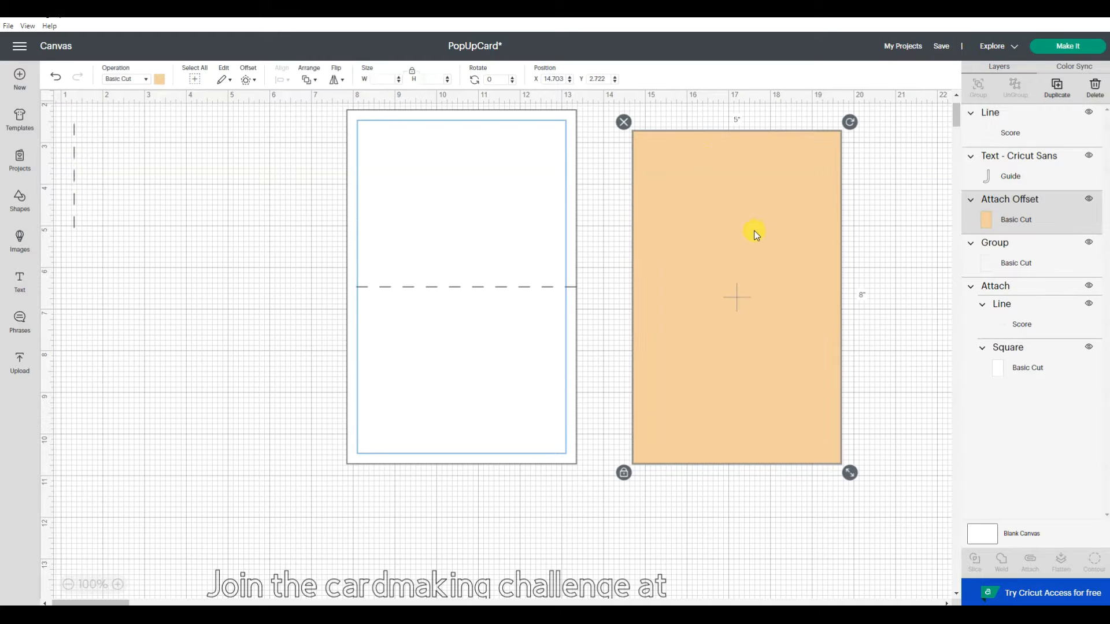
pyautogui.click(74, 193)
pyautogui.click(429, 80)
pyautogui.write('5')
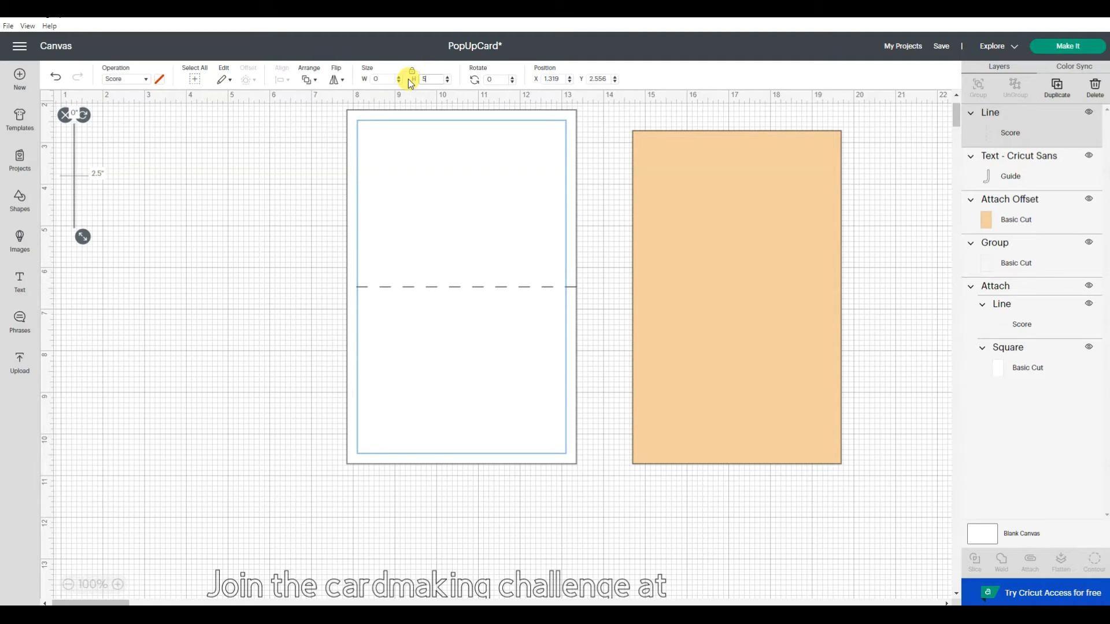
pyautogui.press('Return')
# - Rotate the score line to 90 degrees and move it onto the light orange panel
pyautogui.click(496, 80)
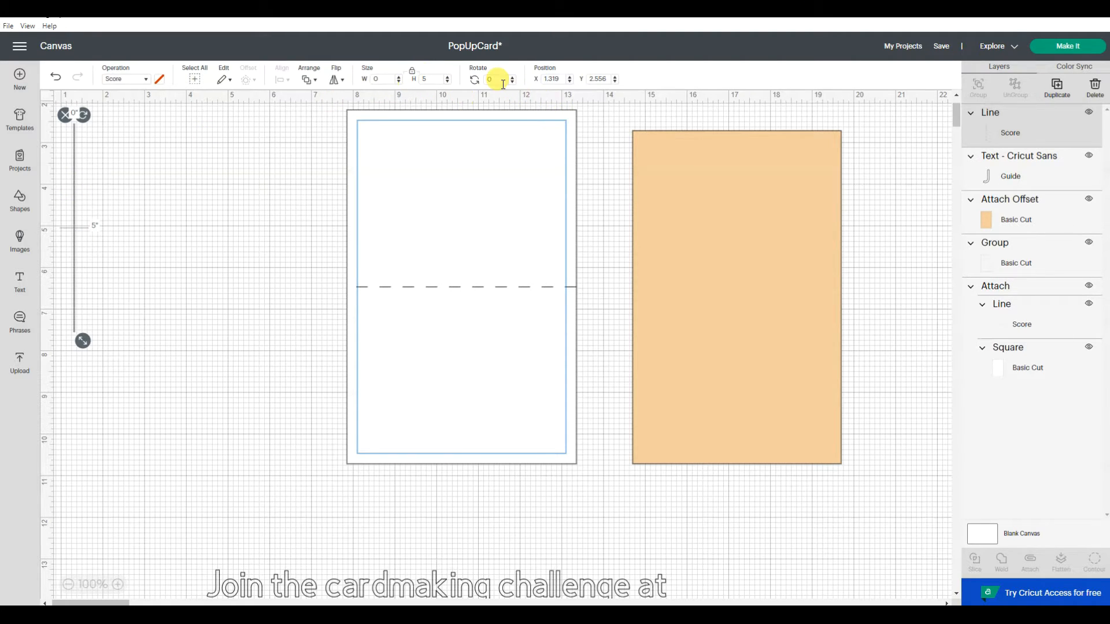
pyautogui.write('90')
pyautogui.press('Return')
pyautogui.moveTo(179, 228); pyautogui.dragTo(792, 241)
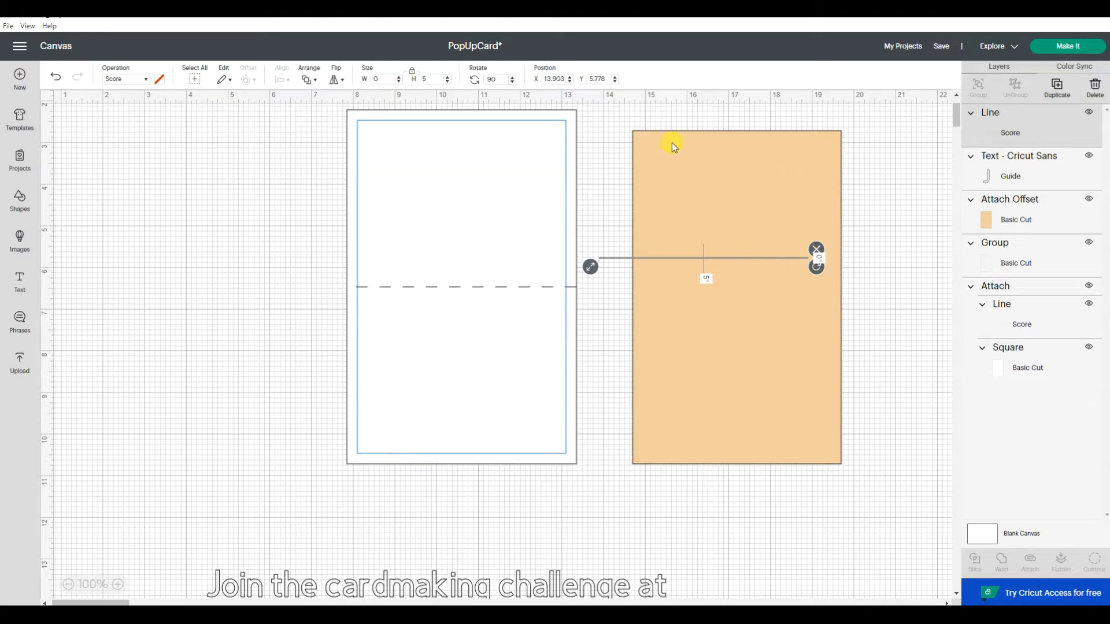
# - Center the score line on the light orange panel and attach the two together
pyautogui.moveTo(616, 113); pyautogui.dragTo(883, 482)
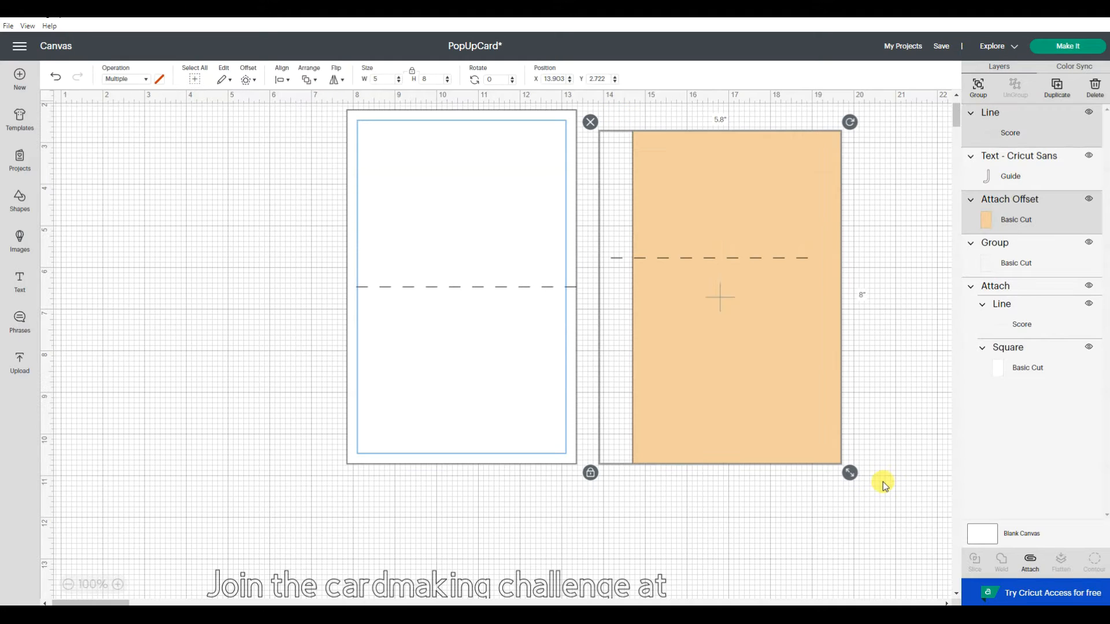
pyautogui.click(282, 79)
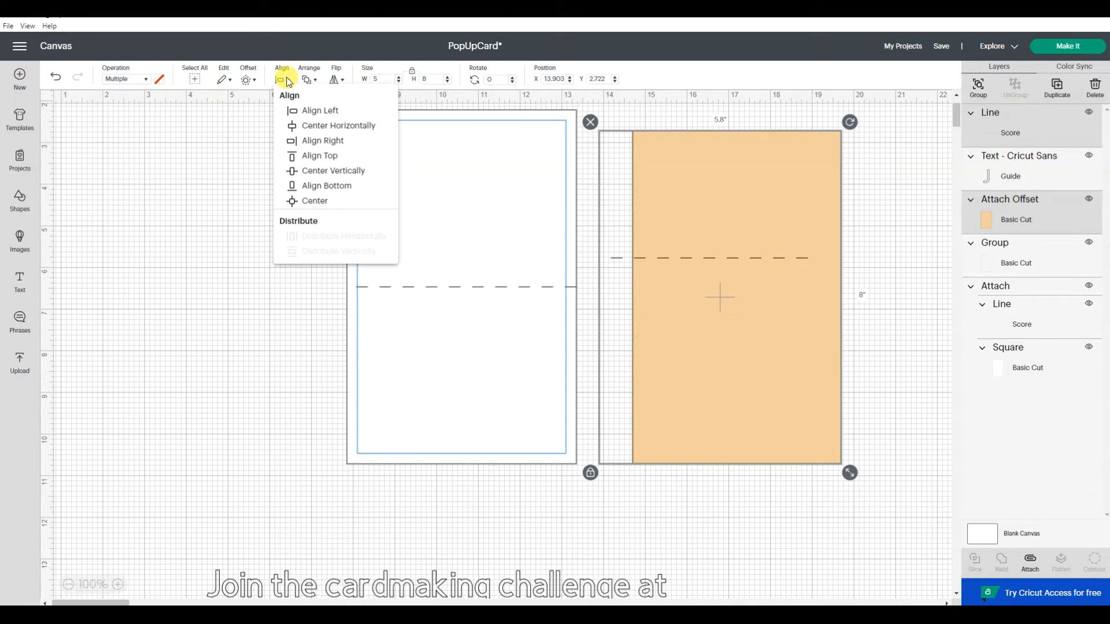
pyautogui.click(320, 208)
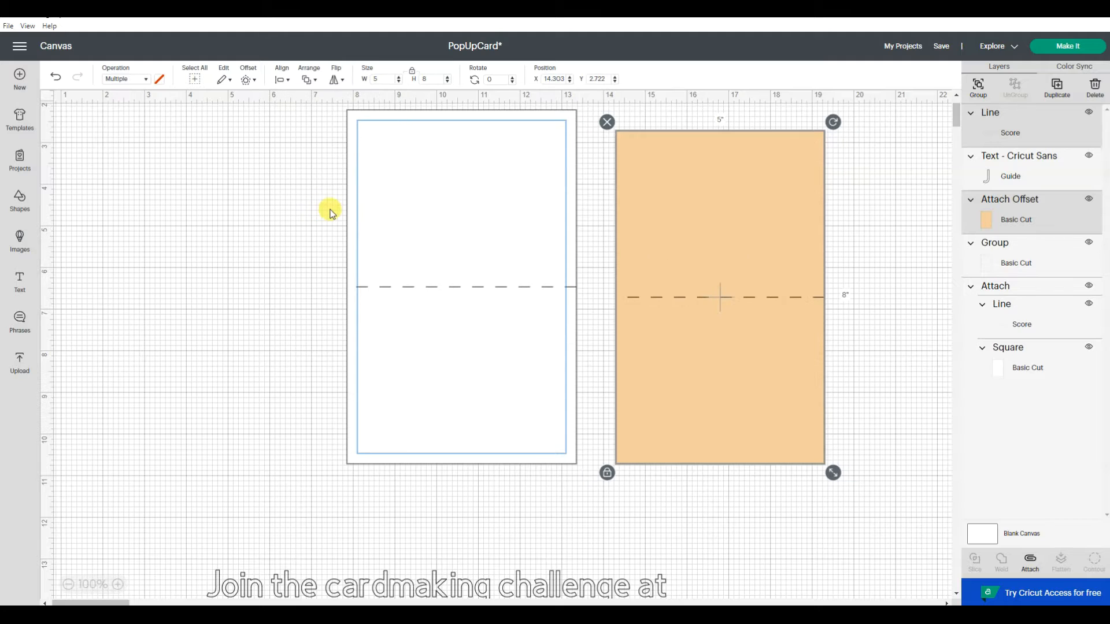
pyautogui.click(1032, 562)
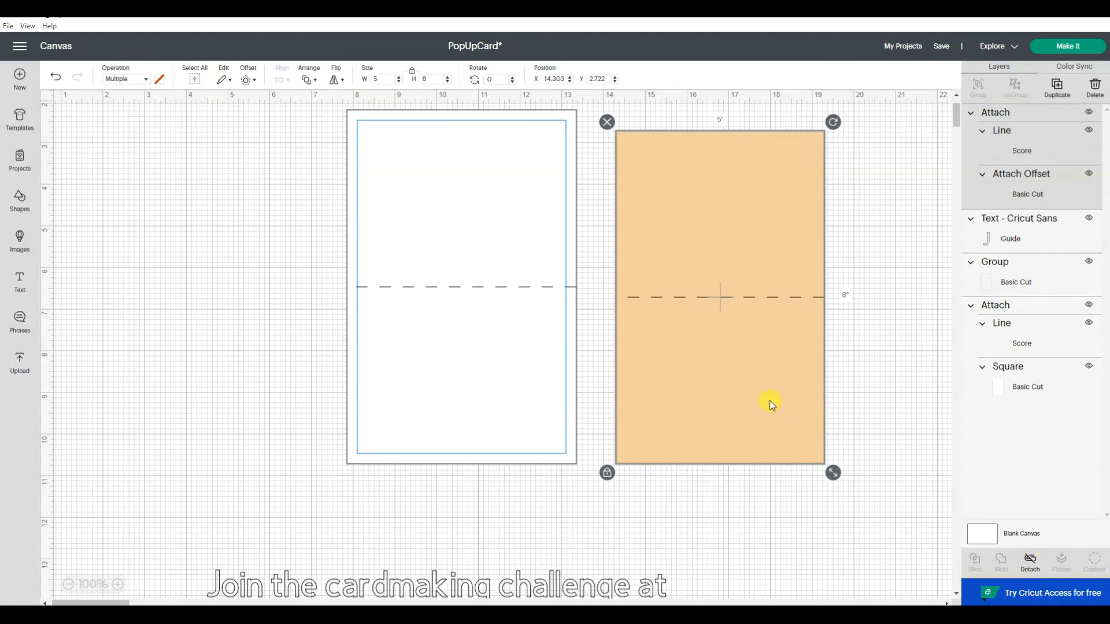
# - Position the scored light orange panel centered over the white card base
pyautogui.moveTo(761, 401); pyautogui.dragTo(501, 389)
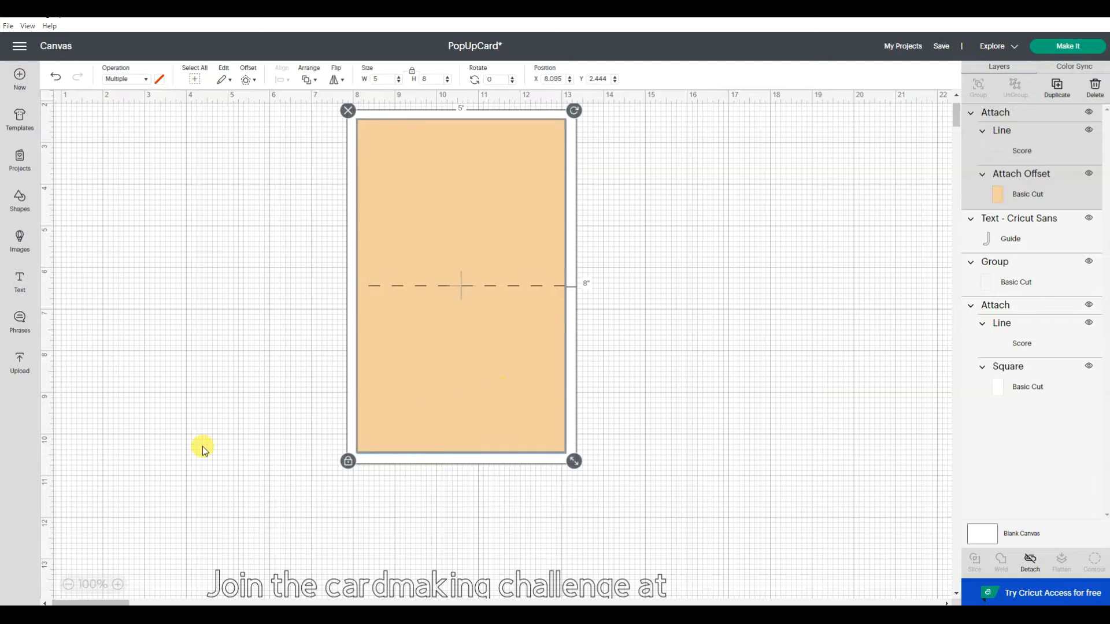
pyautogui.click(202, 448)
pyautogui.click(117, 584)
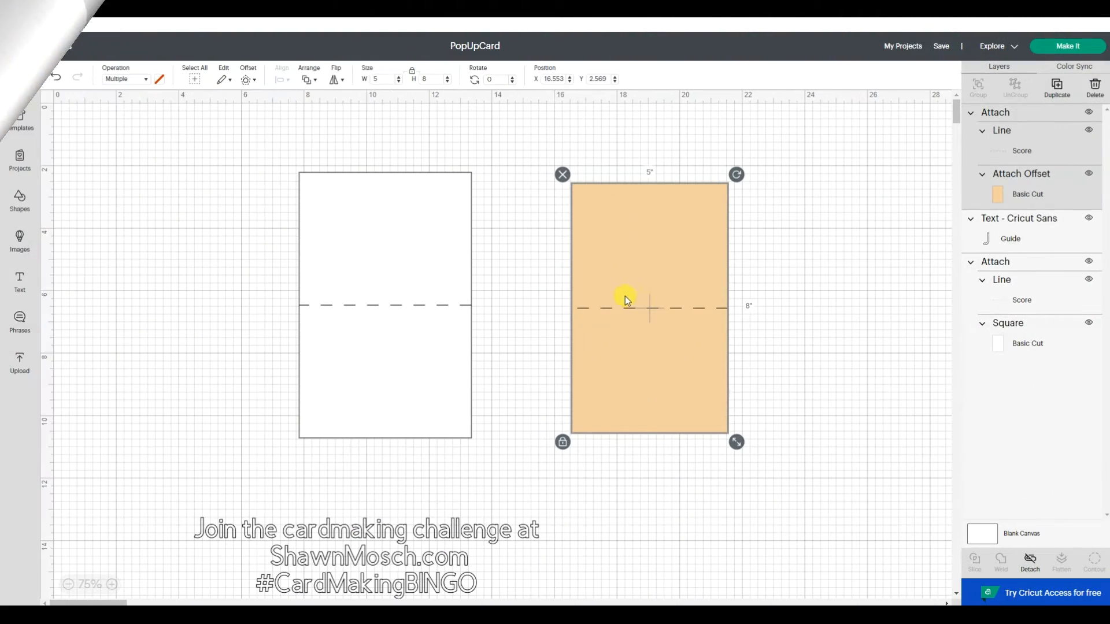
# - Insert a square shape and place it on empty canvas beside the white card base
pyautogui.click(18, 202)
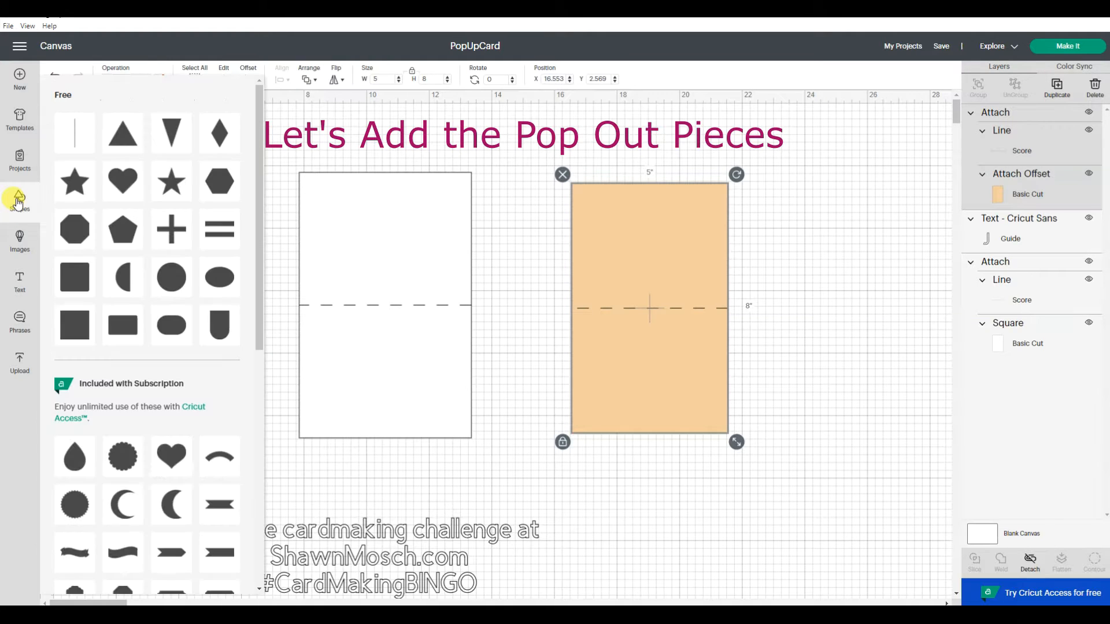
pyautogui.click(68, 319)
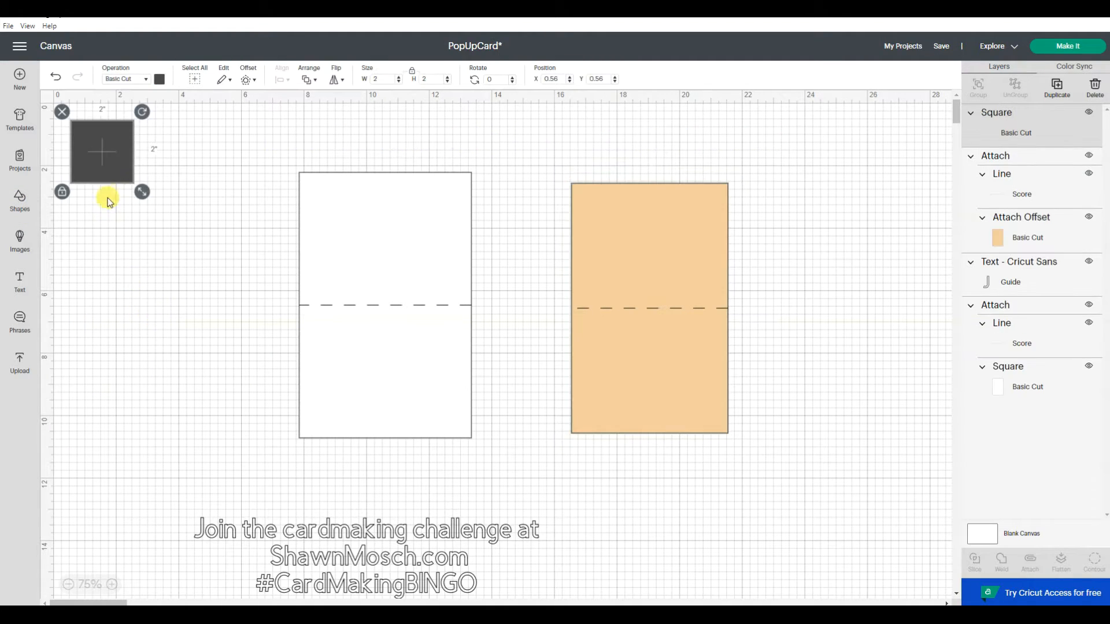
pyautogui.moveTo(110, 183); pyautogui.dragTo(206, 289)
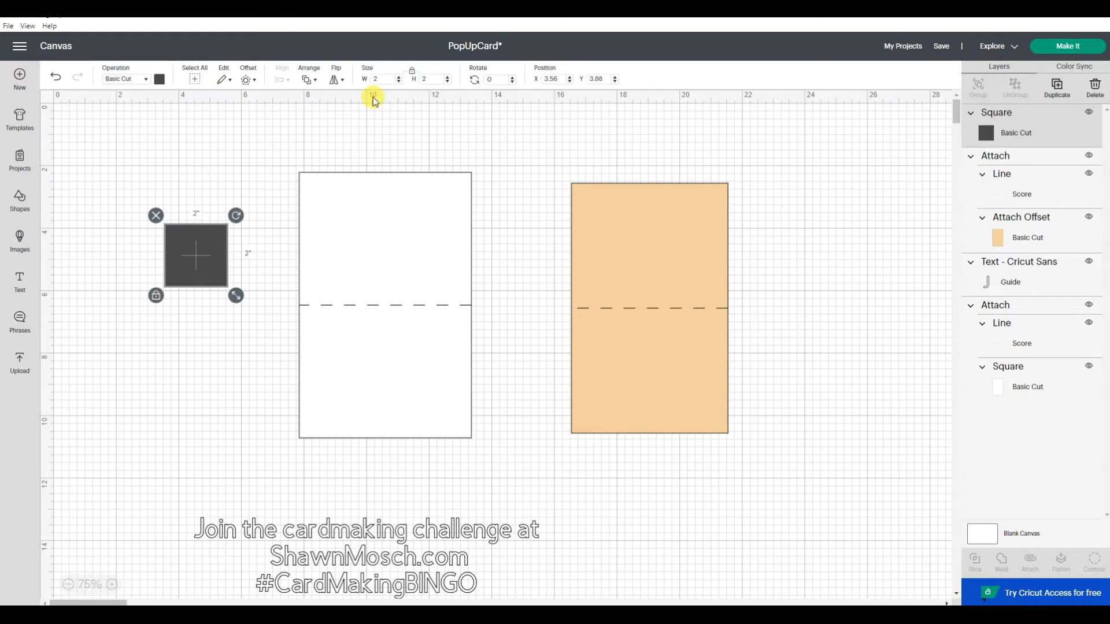
# - Resize the square with unlocked proportions to 0.5 in wide by 2 in high and move it slightly closer to the card base
pyautogui.click(385, 78)
pyautogui.click(412, 76)
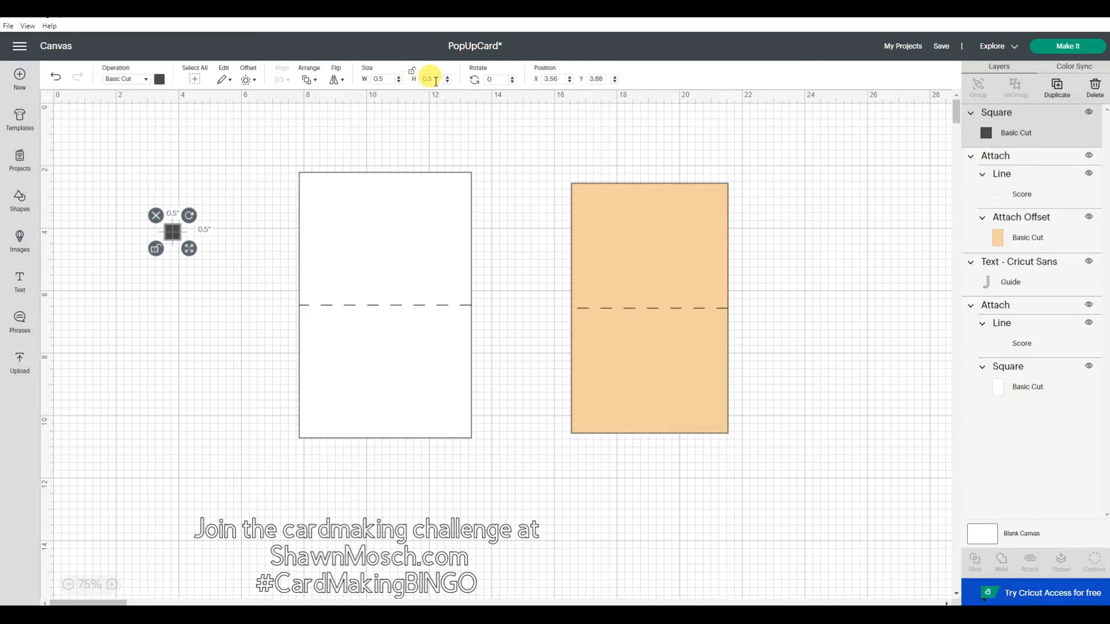
pyautogui.moveTo(436, 79); pyautogui.dragTo(419, 84)
pyautogui.write('2')
pyautogui.press('Return')
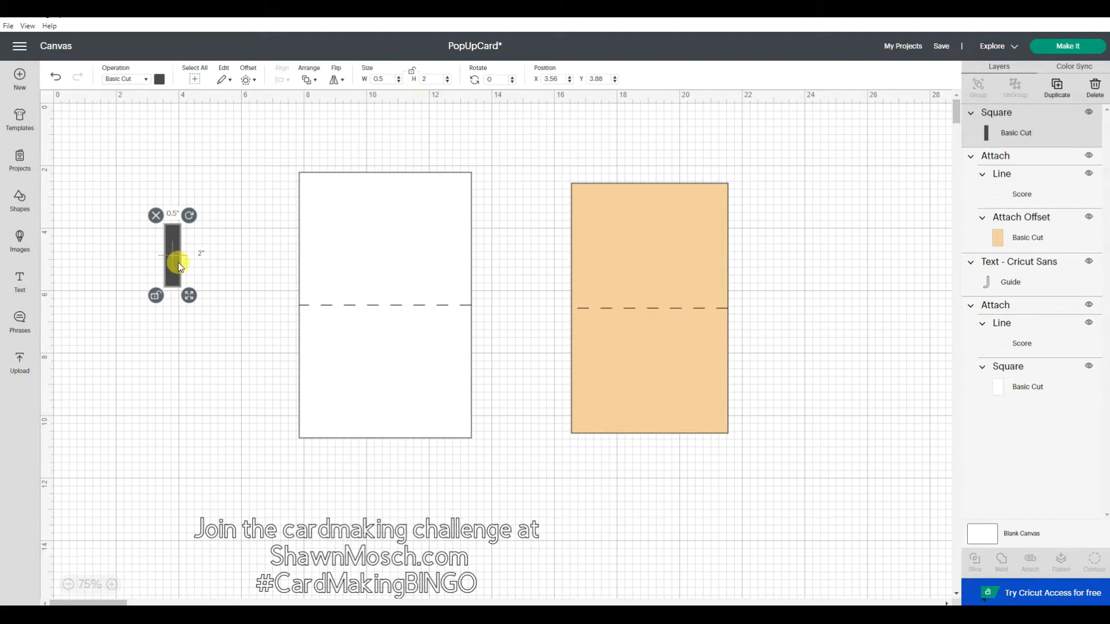
pyautogui.moveTo(175, 260); pyautogui.dragTo(210, 284)
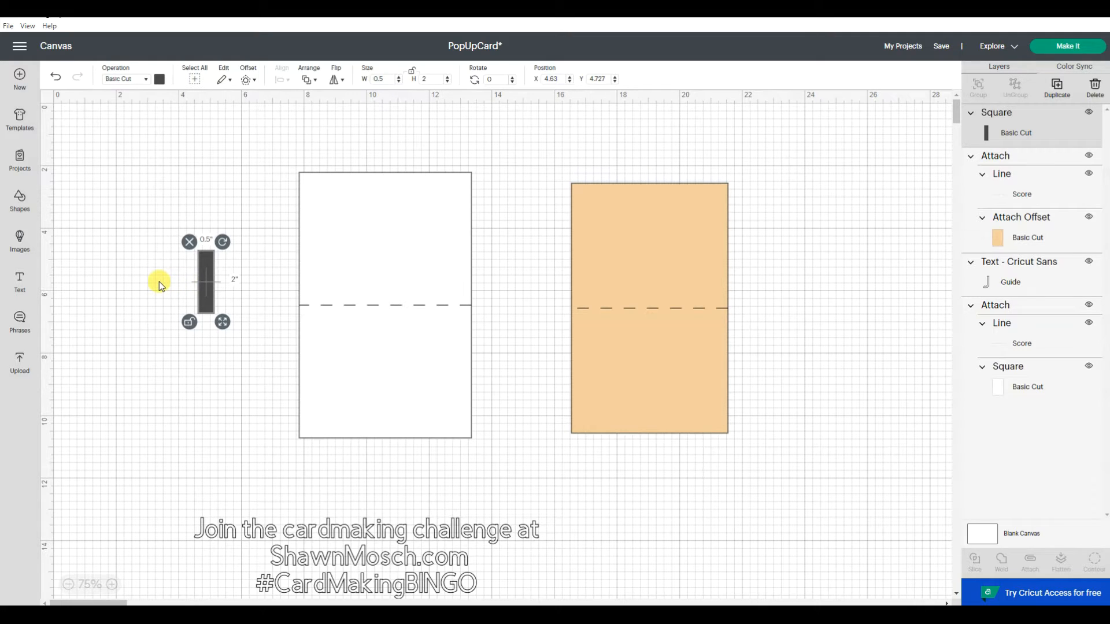
# - Insert a line shape, place it beside the dark narrow rectangle, and set the line's height to 2 in
pyautogui.click(20, 201)
pyautogui.click(75, 136)
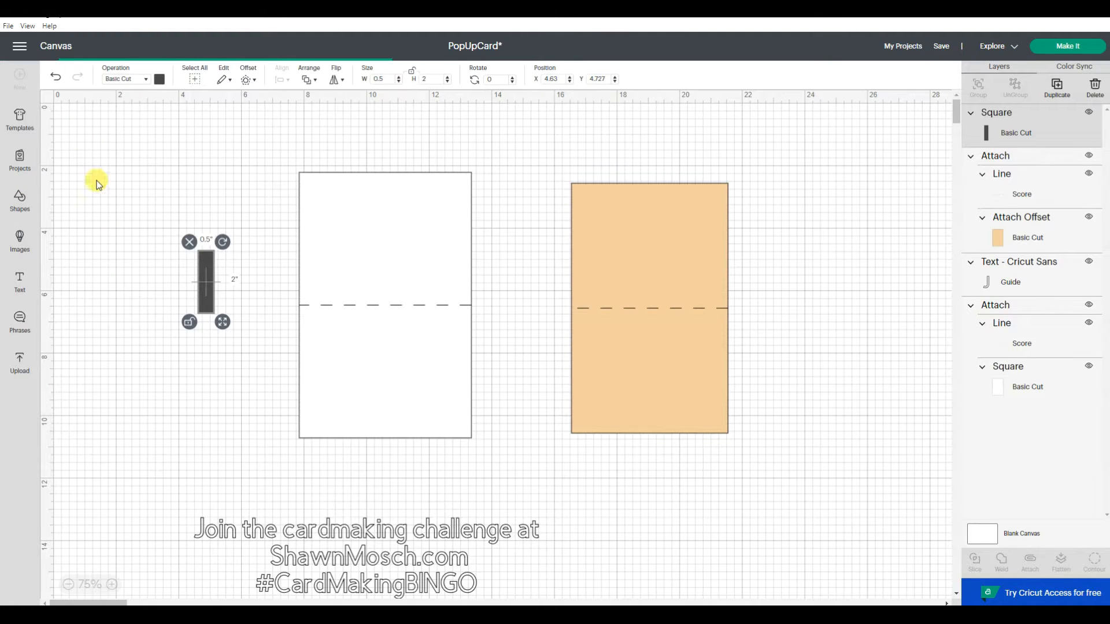
pyautogui.click(91, 178)
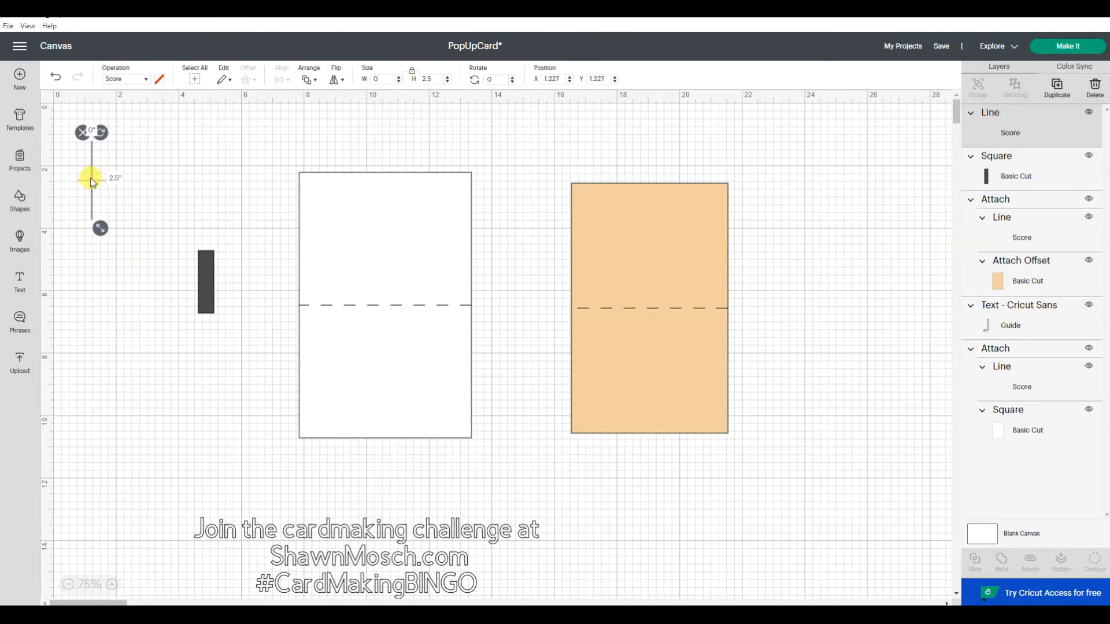
pyautogui.click(206, 270)
pyautogui.moveTo(91, 173); pyautogui.dragTo(142, 251)
pyautogui.click(427, 79)
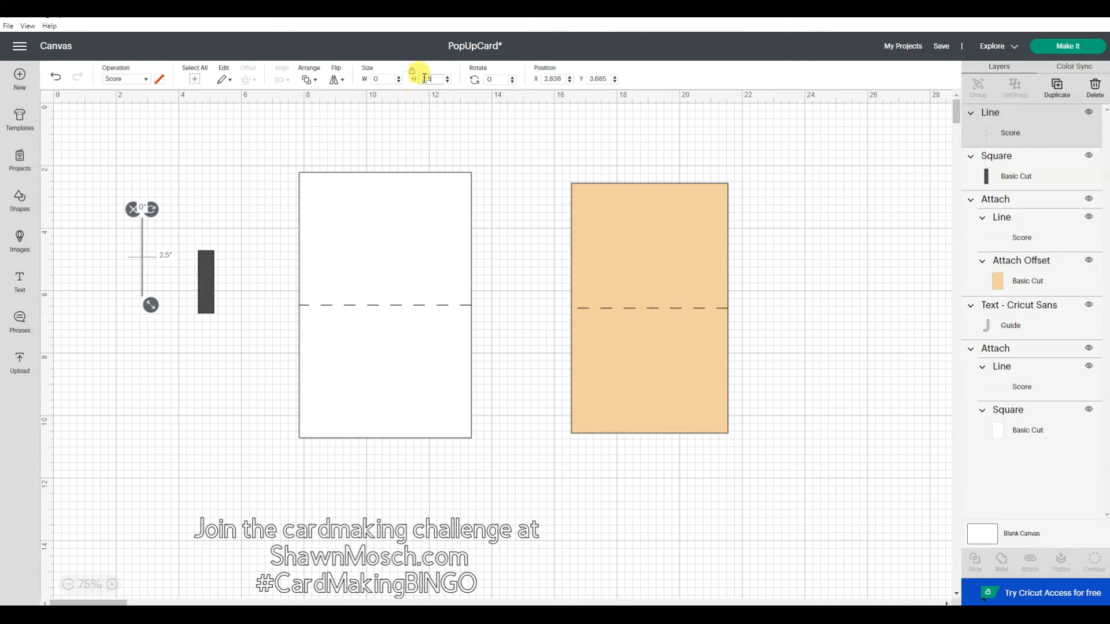
pyautogui.press('Return')
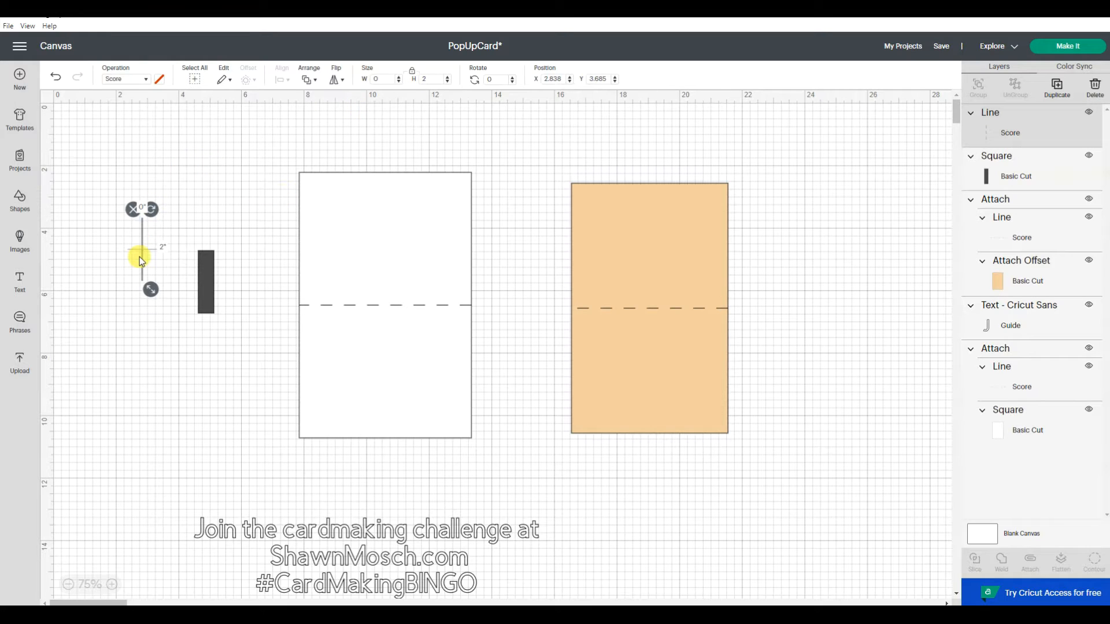
# - Change the 2 in line's operation from Score to Basic cut
pyautogui.click(123, 78)
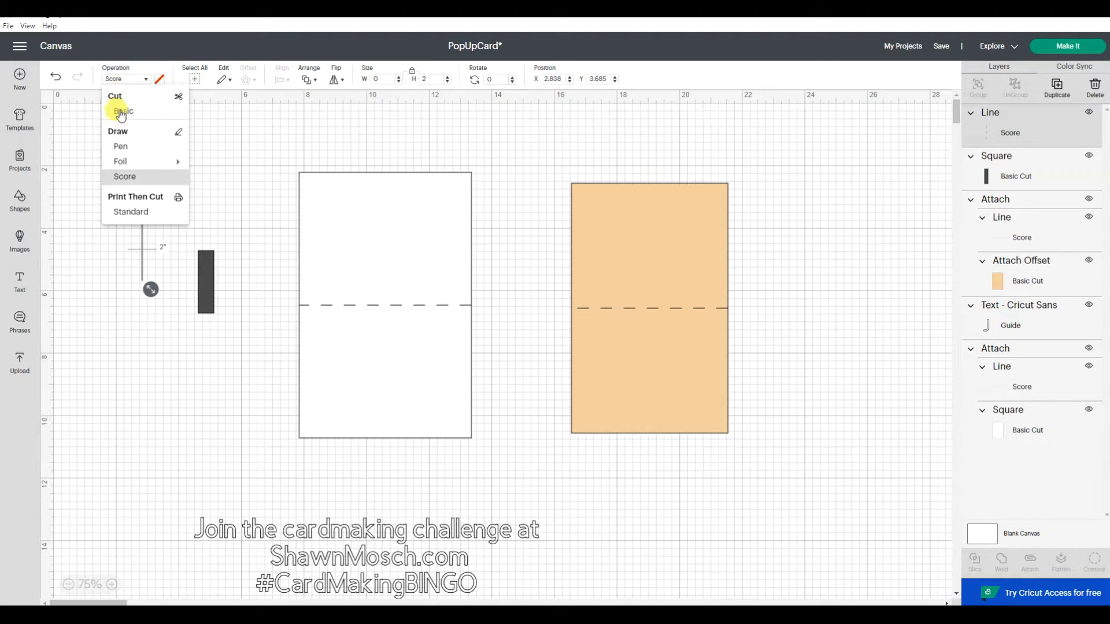
pyautogui.click(121, 112)
pyautogui.click(110, 161)
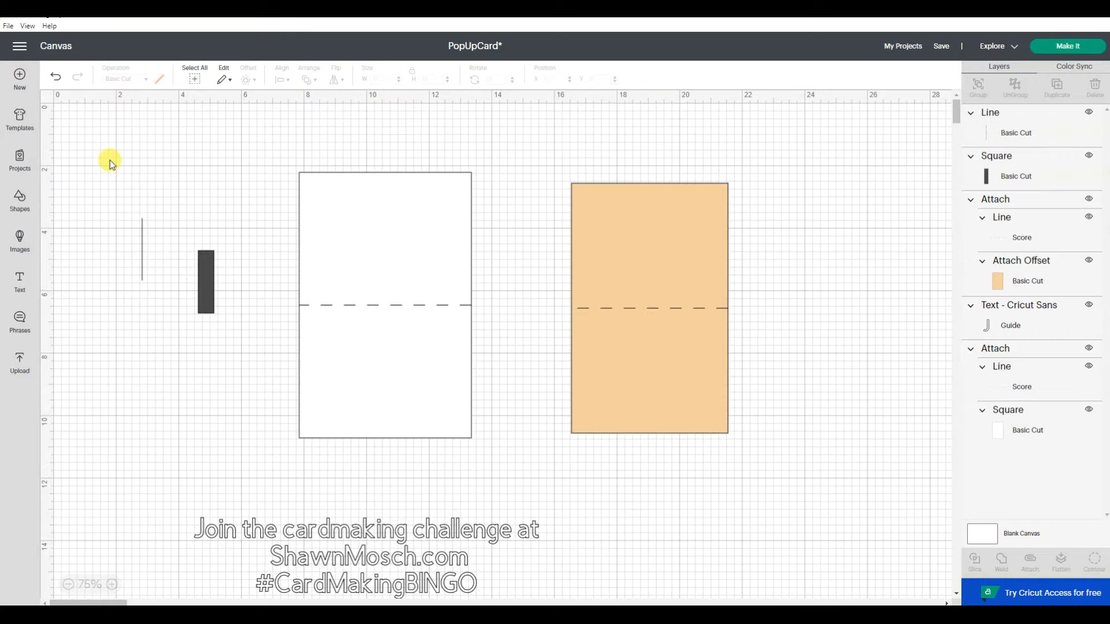
# - Align the cut line and the dark rectangle with each other at the top and along the left edge
pyautogui.moveTo(107, 178); pyautogui.dragTo(210, 300)
pyautogui.moveTo(249, 351); pyautogui.dragTo(250, 352)
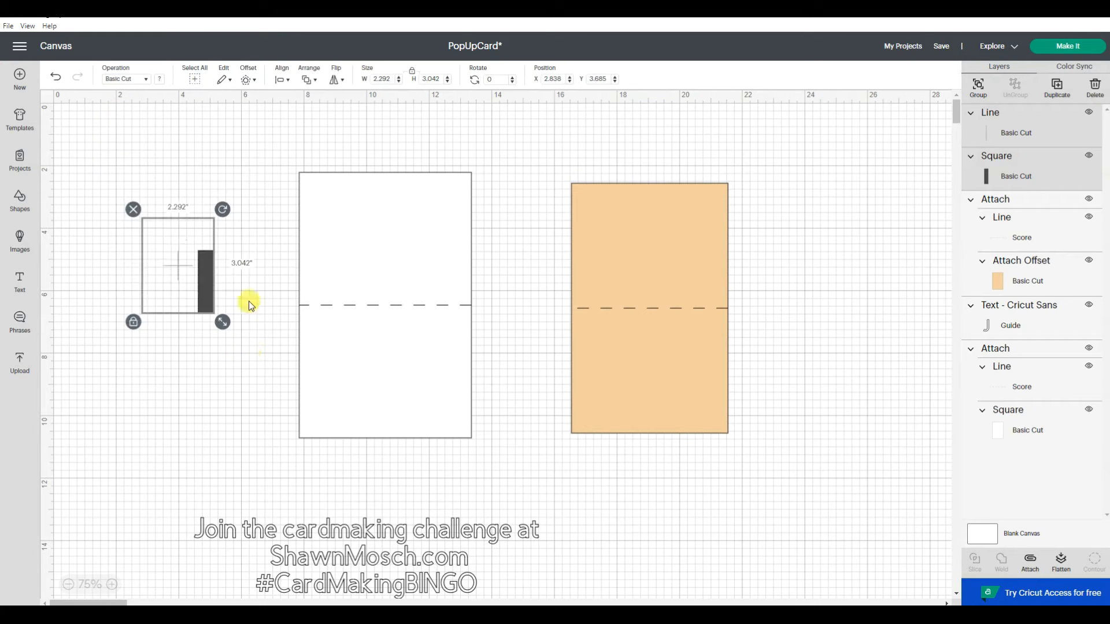
pyautogui.click(281, 77)
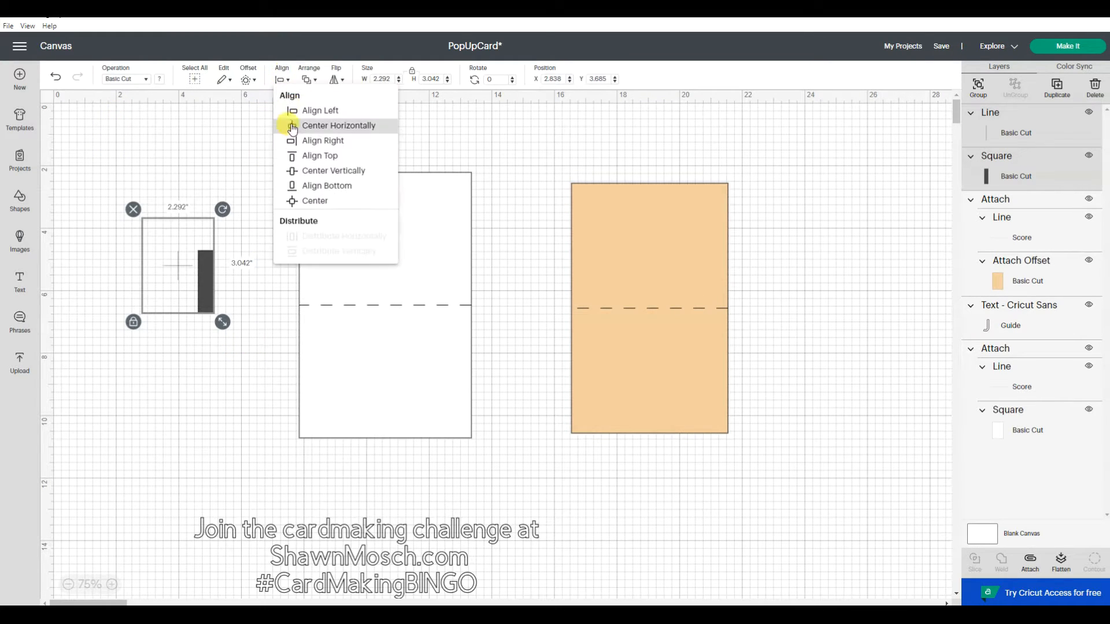
pyautogui.click(298, 155)
pyautogui.click(279, 77)
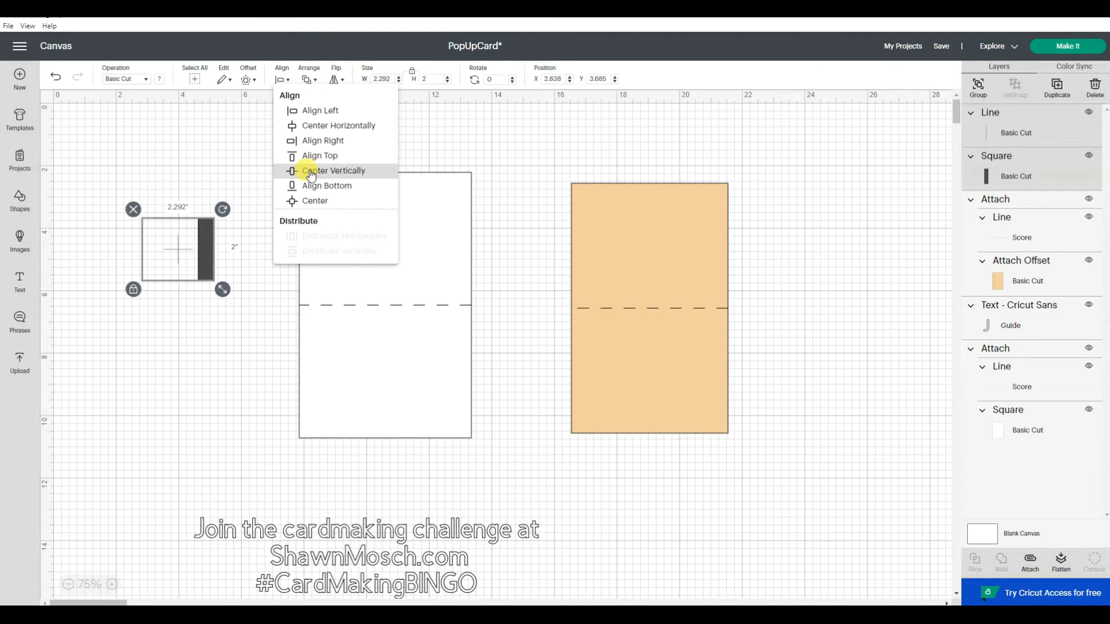
pyautogui.click(306, 111)
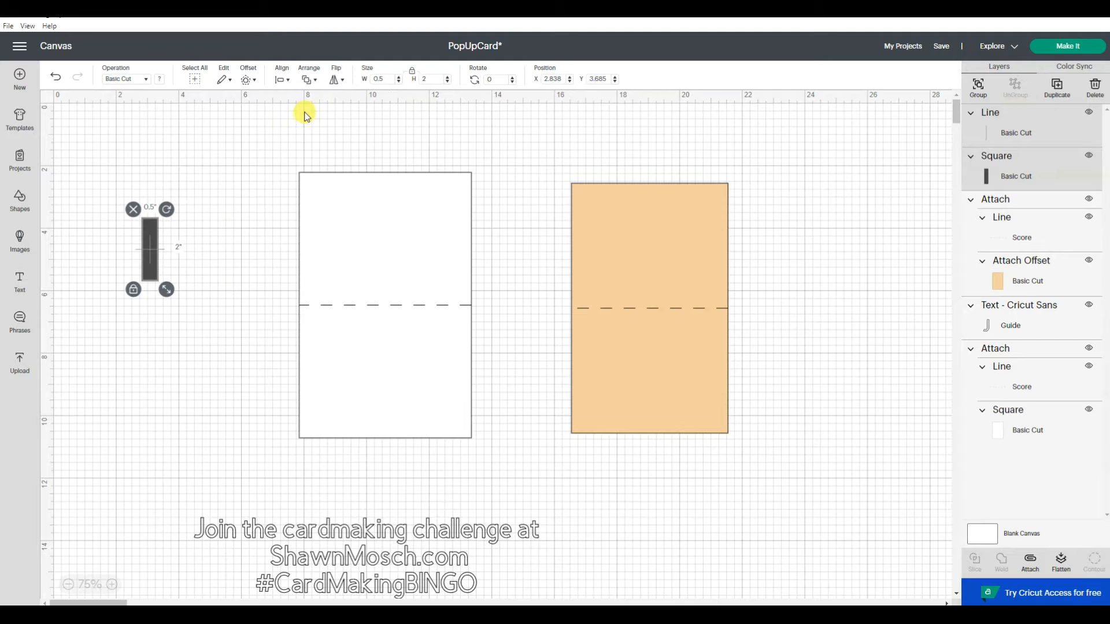
# - Recolor the narrow dark rectangle white without changing the cut line on its edge
pyautogui.click(112, 585)
pyautogui.click(112, 585)
pyautogui.moveTo(111, 604); pyautogui.dragTo(91, 602)
pyautogui.click(228, 196)
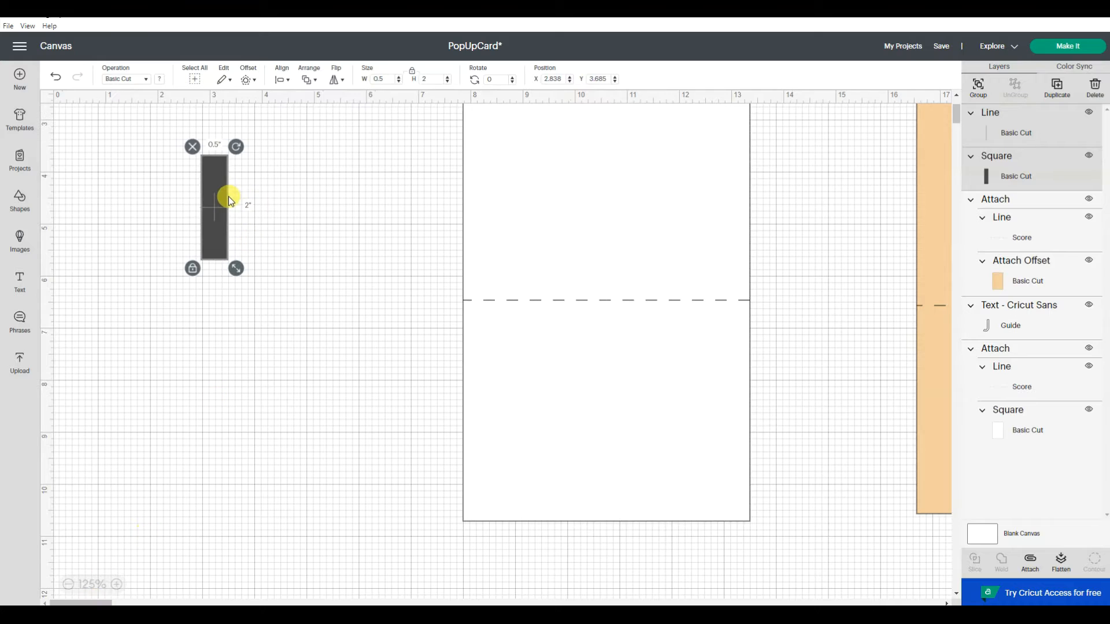
pyautogui.click(228, 196)
pyautogui.click(226, 196)
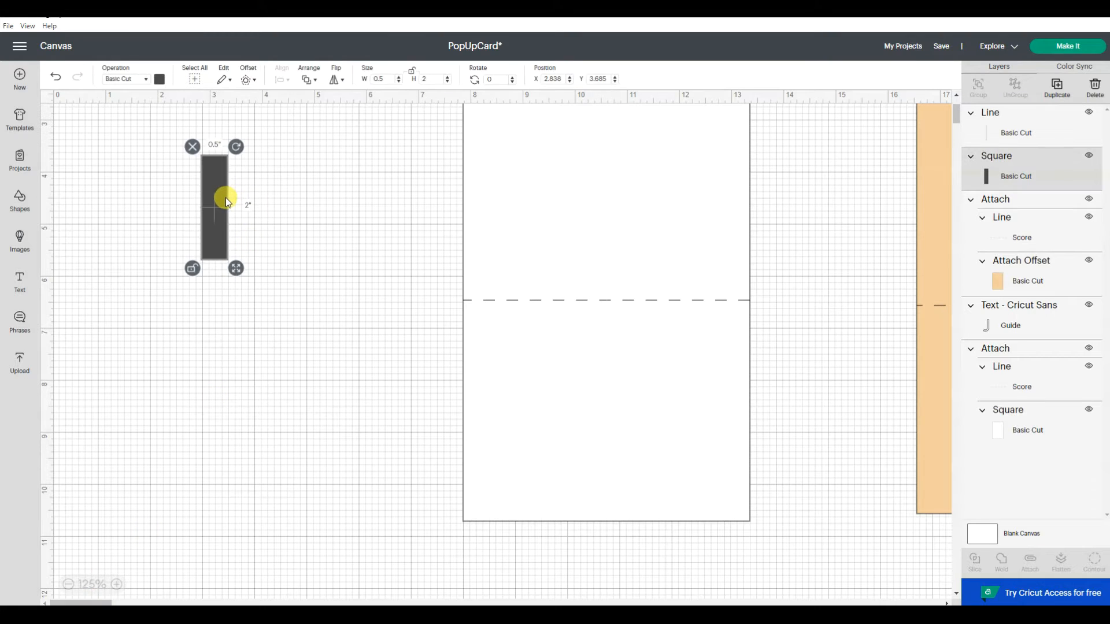
pyautogui.click(158, 79)
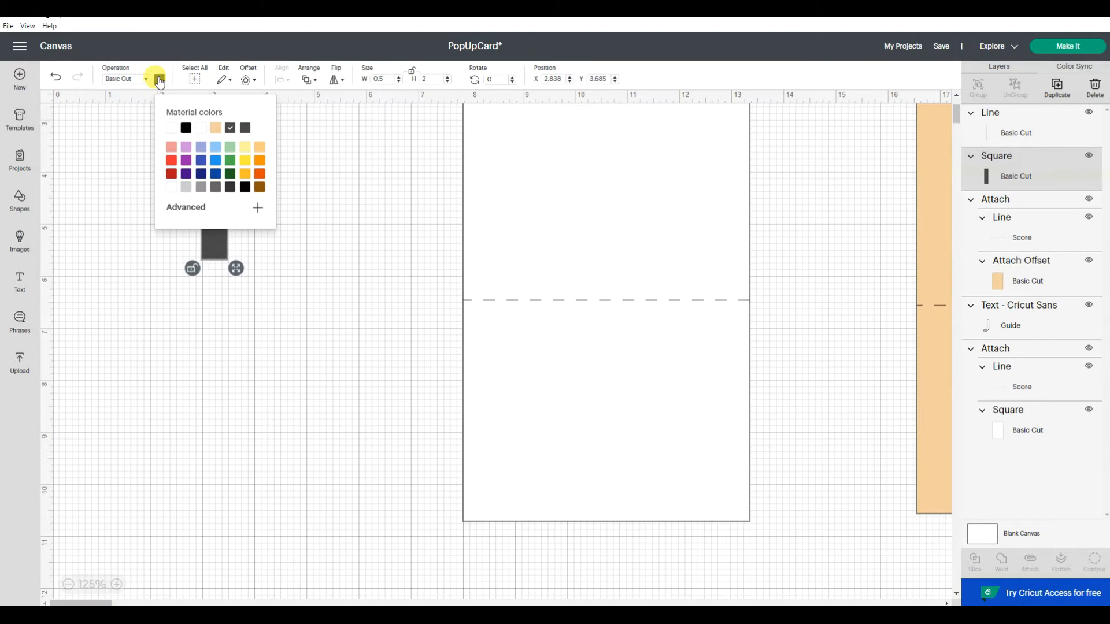
pyautogui.click(172, 131)
pyautogui.click(300, 173)
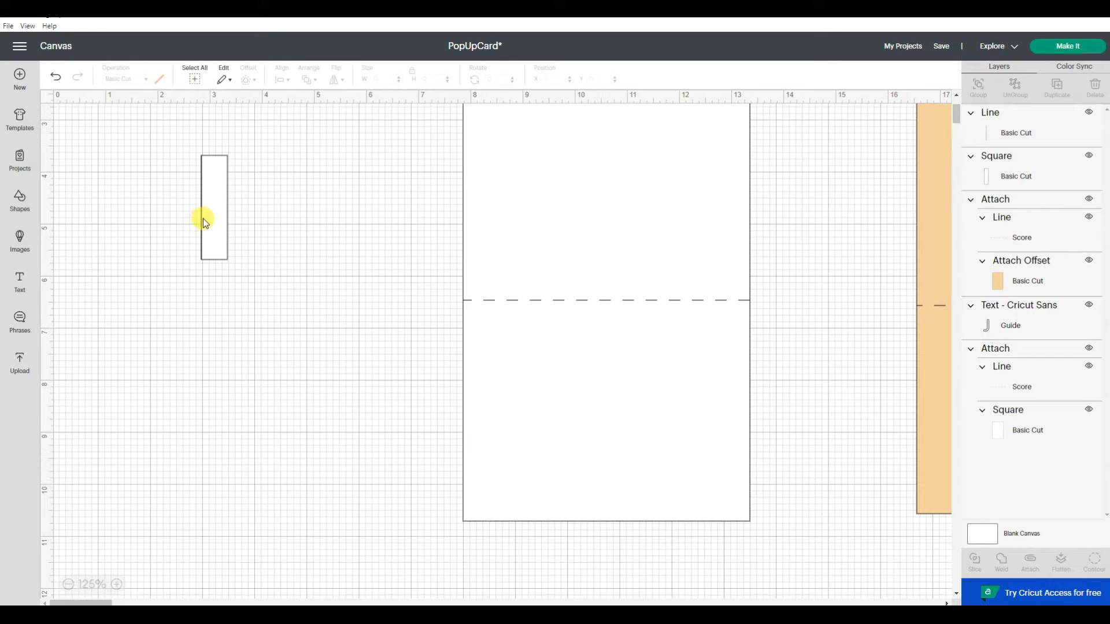
# - Group the cut line together with the narrow white rectangle
pyautogui.click(202, 219)
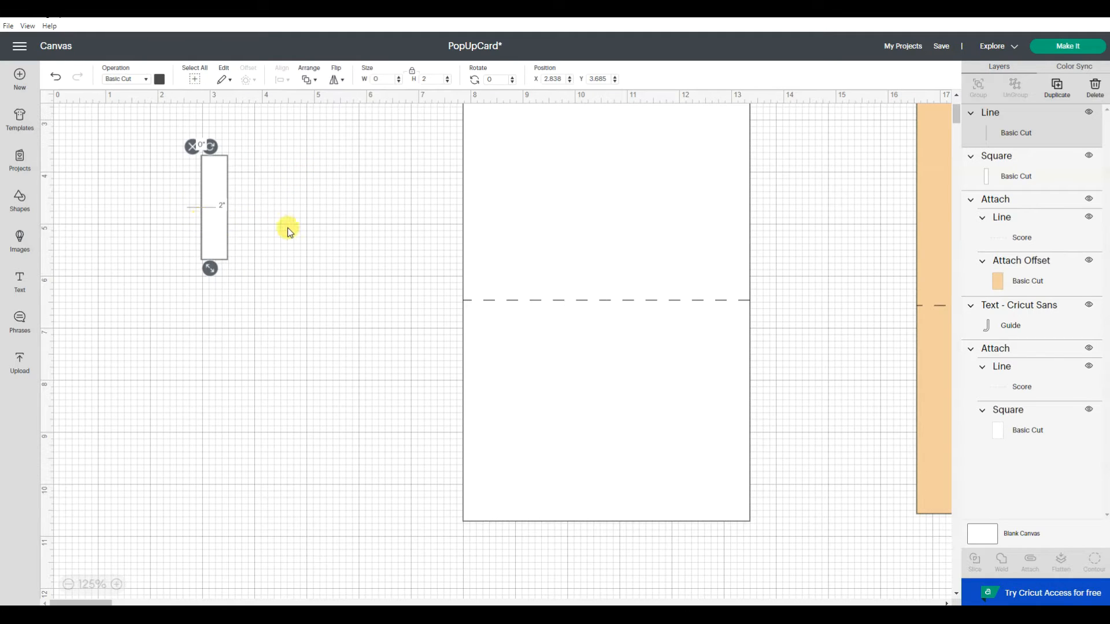
pyautogui.moveTo(169, 144); pyautogui.dragTo(301, 292)
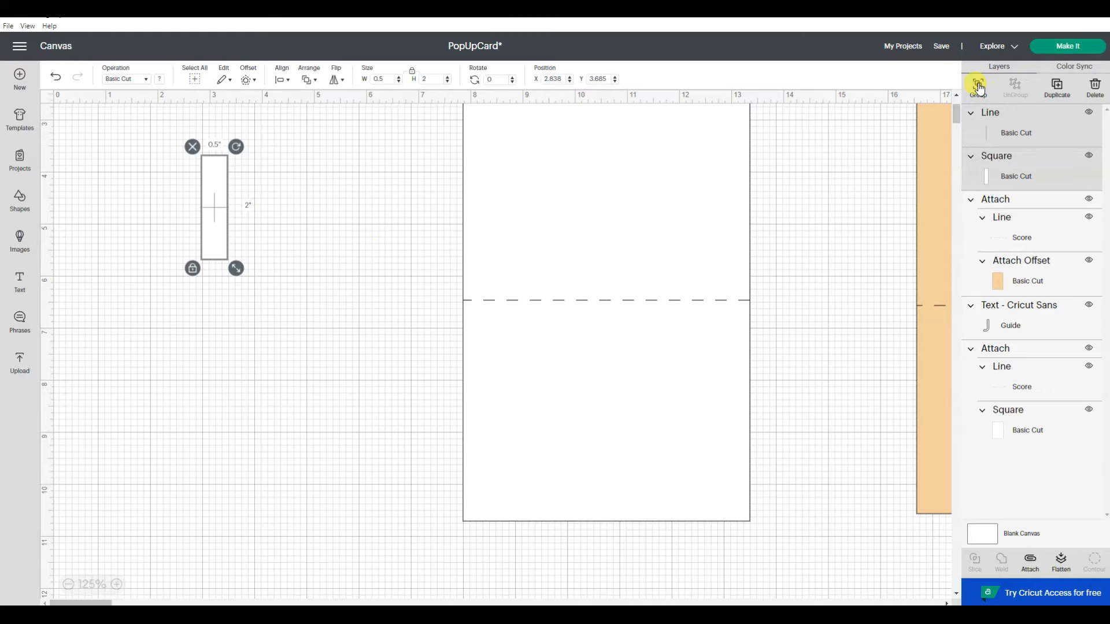
pyautogui.click(977, 87)
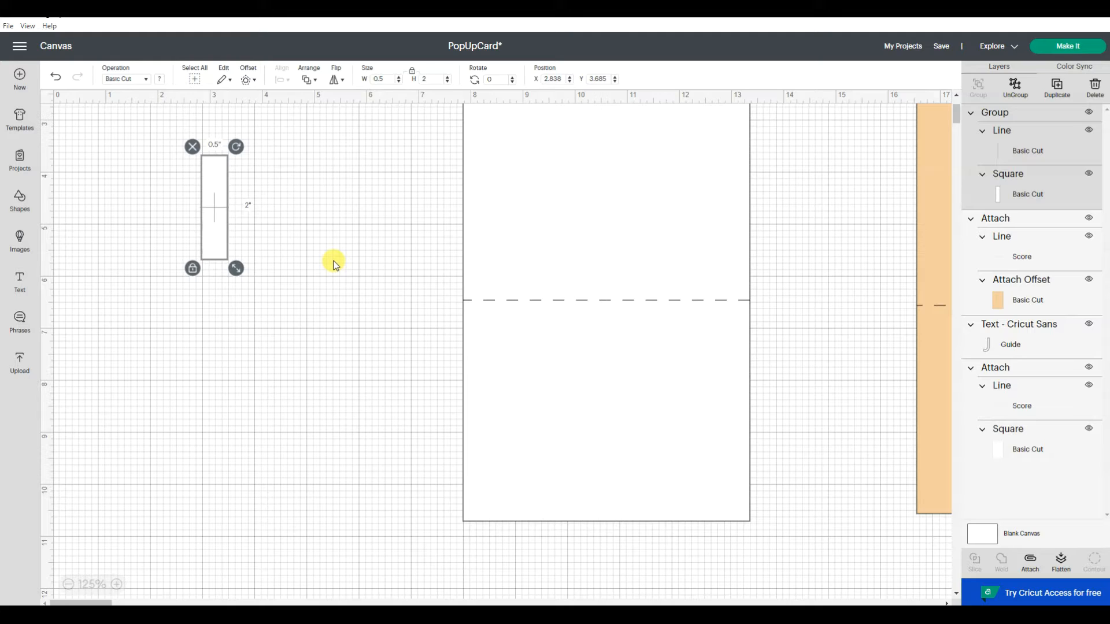
# - Duplicate the cut line and align the copy with the narrow rectangle's long edge and top edge
pyautogui.click(1018, 149)
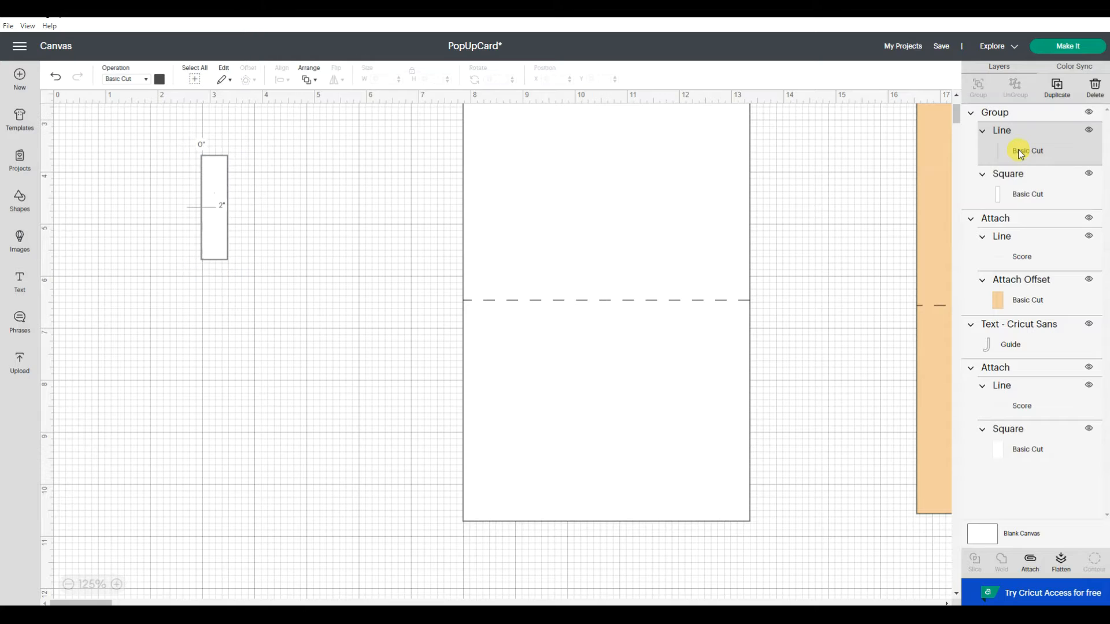
pyautogui.click(1057, 93)
pyautogui.click(380, 241)
pyautogui.moveTo(219, 257); pyautogui.dragTo(277, 308)
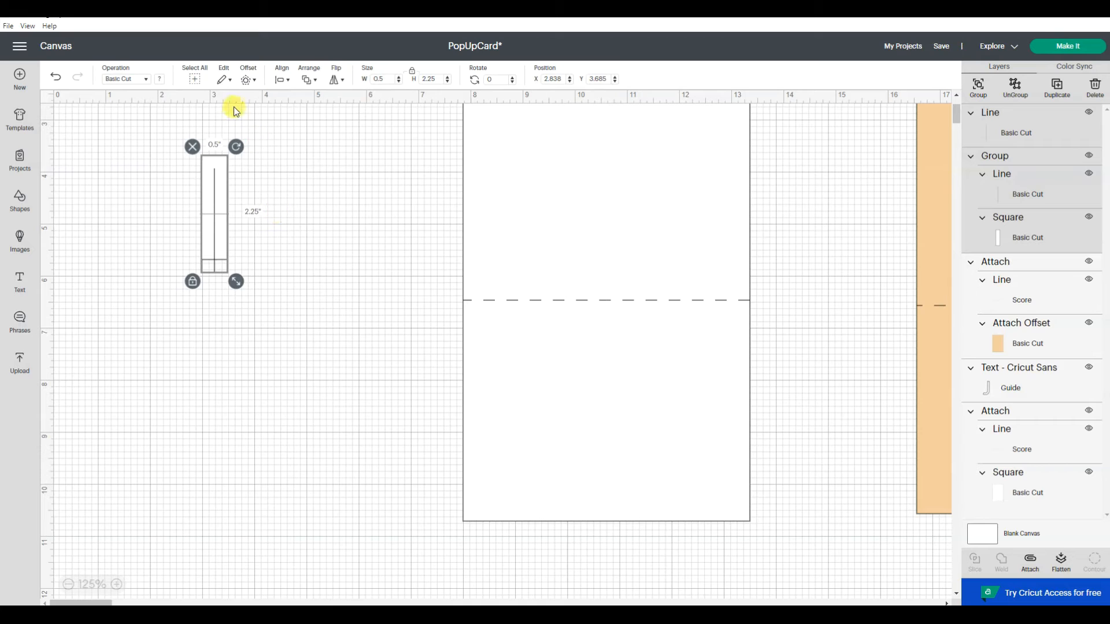
pyautogui.click(279, 81)
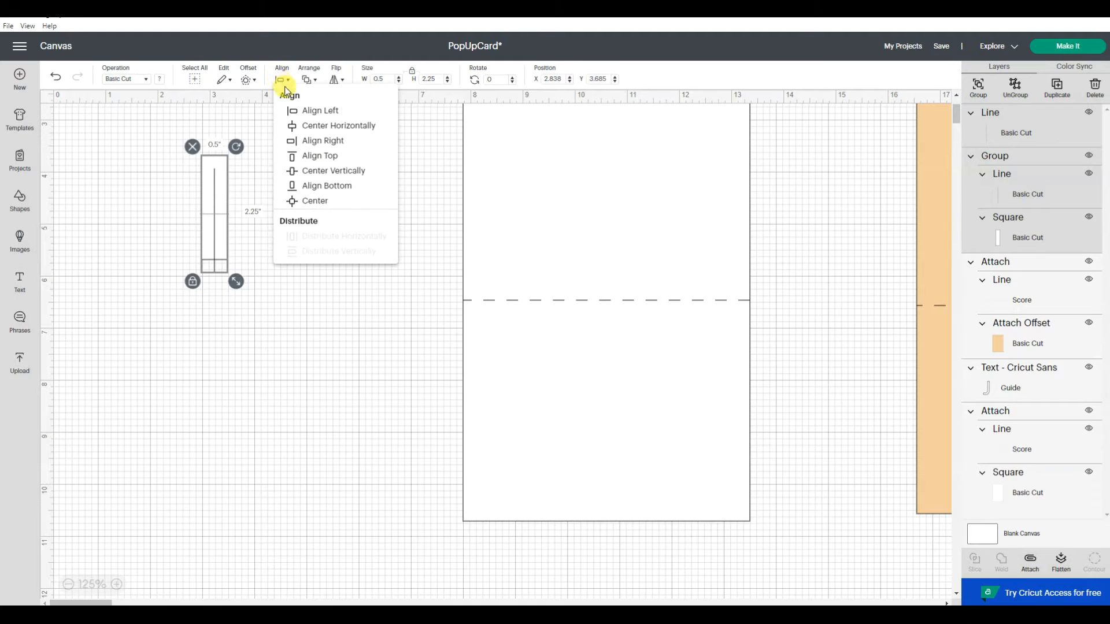
pyautogui.click(317, 111)
pyautogui.click(283, 80)
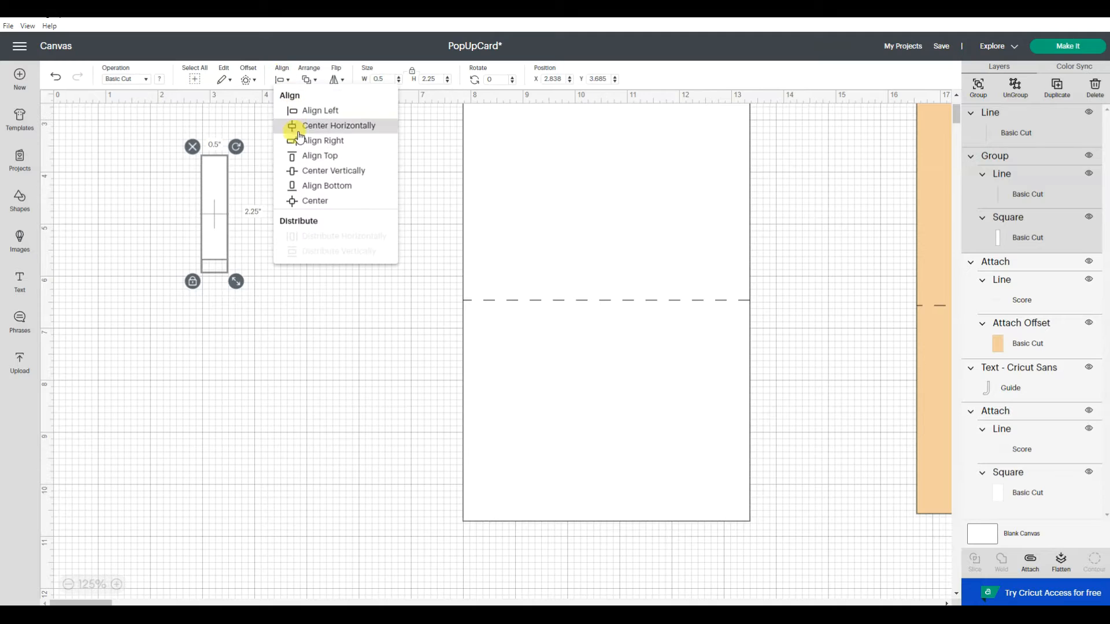
pyautogui.click(300, 156)
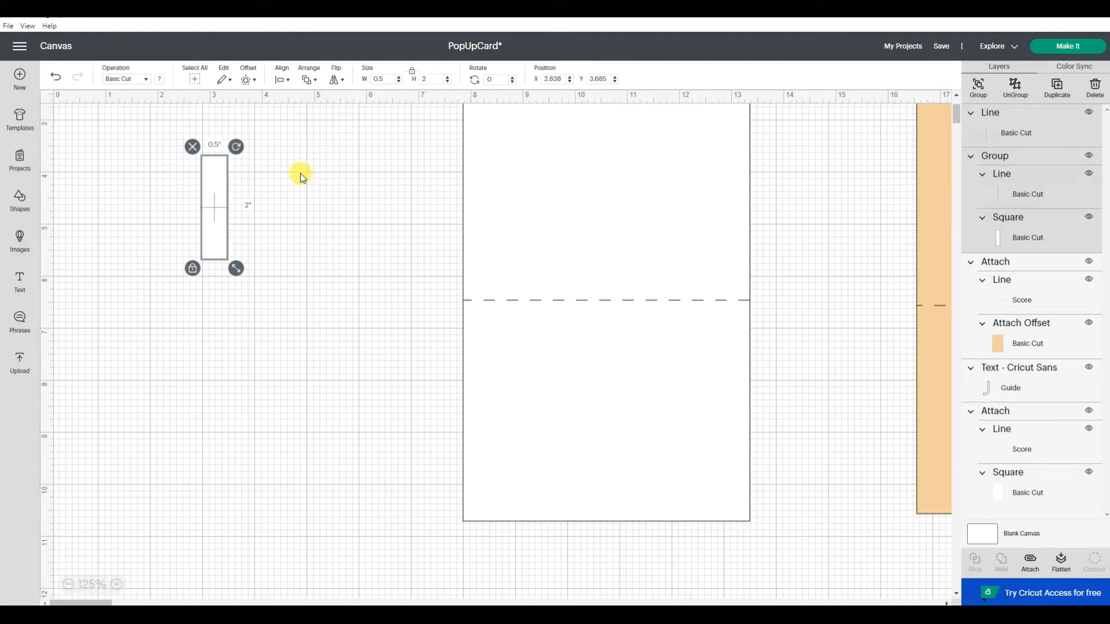
pyautogui.click(297, 172)
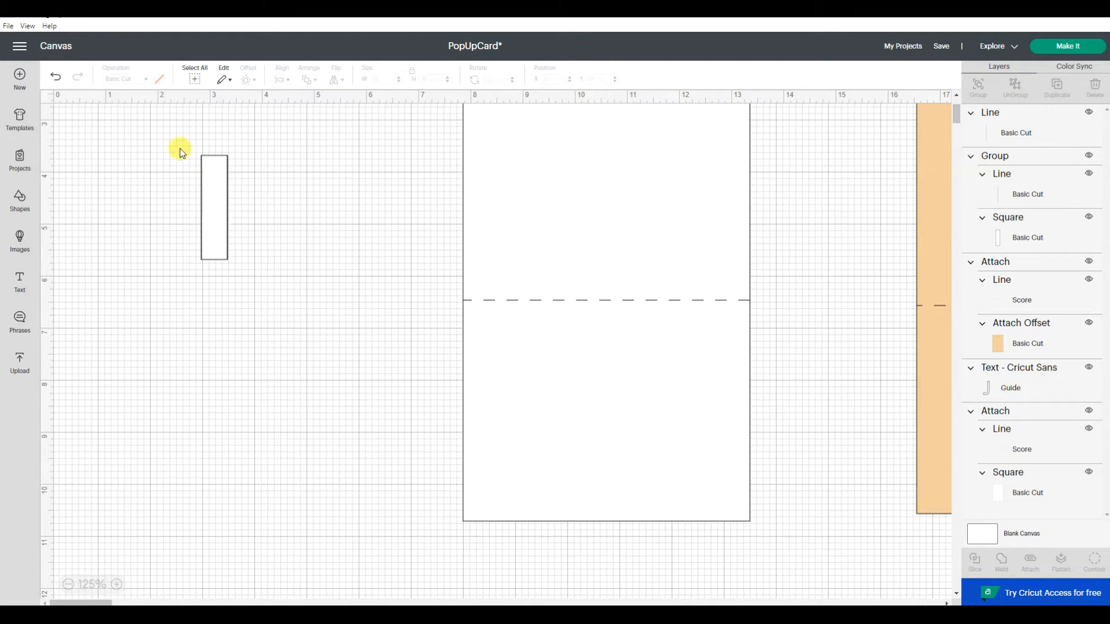
# - Group the duplicated cut line with the existing line-and-rectangle group
pyautogui.moveTo(173, 127); pyautogui.dragTo(293, 309)
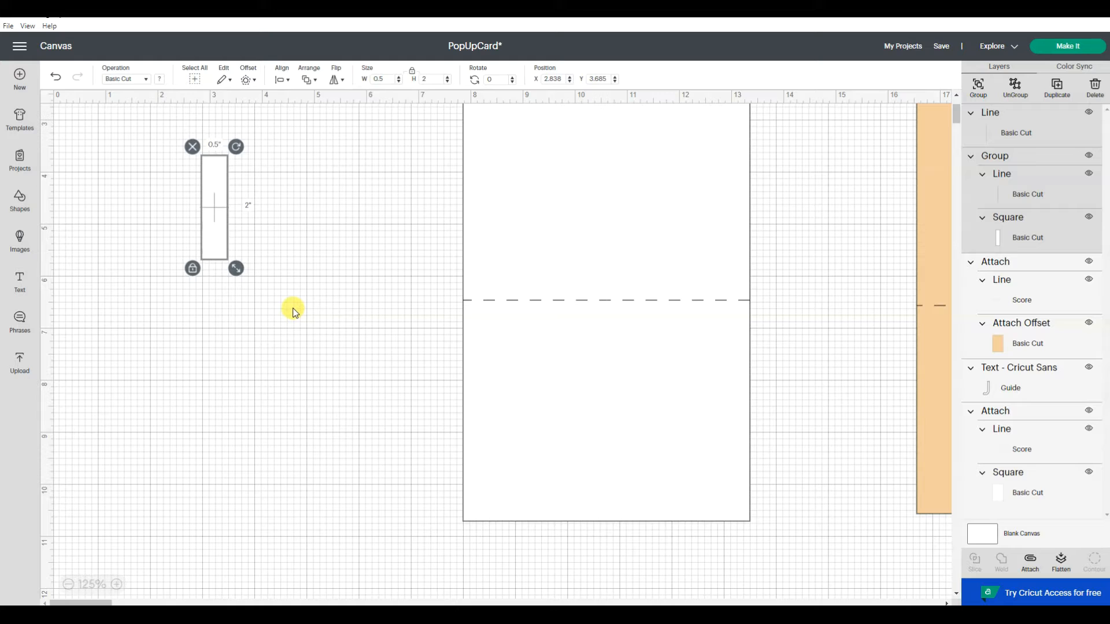
pyautogui.click(1021, 89)
pyautogui.click(978, 85)
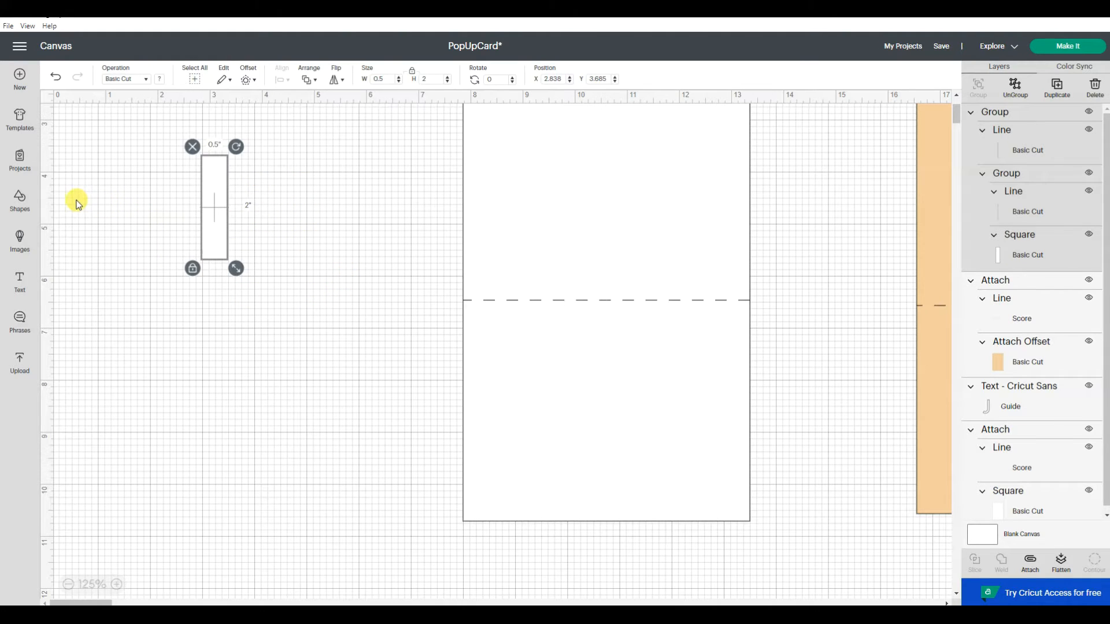
# - Insert a score line, set its height to 0.5 in, and rotate it 90 degrees
pyautogui.click(21, 204)
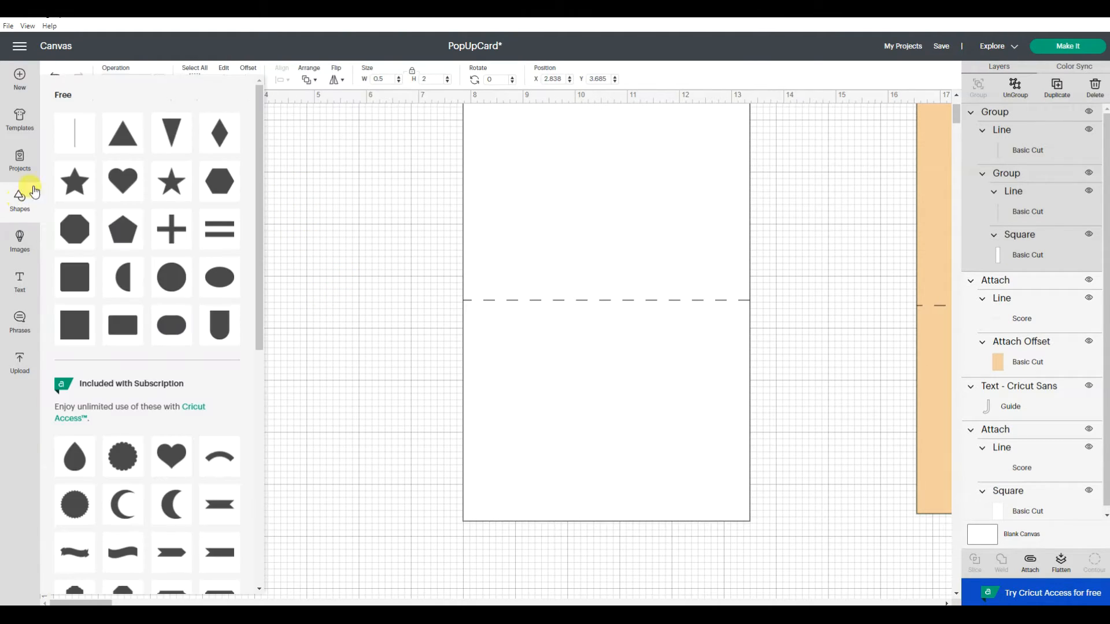
pyautogui.click(77, 131)
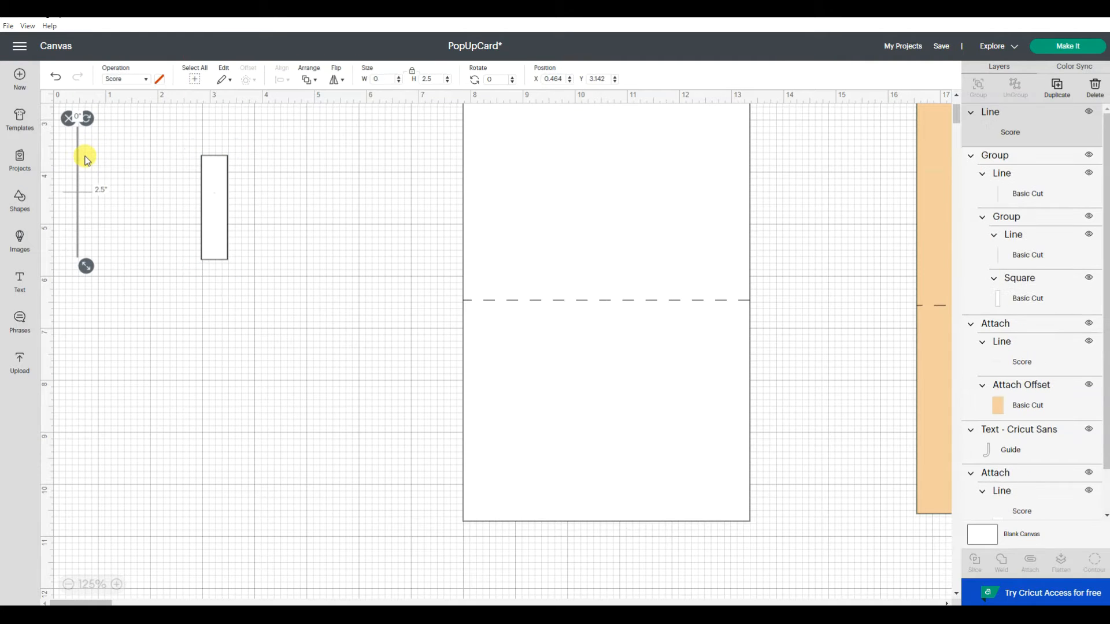
pyautogui.click(419, 78)
pyautogui.press('Return')
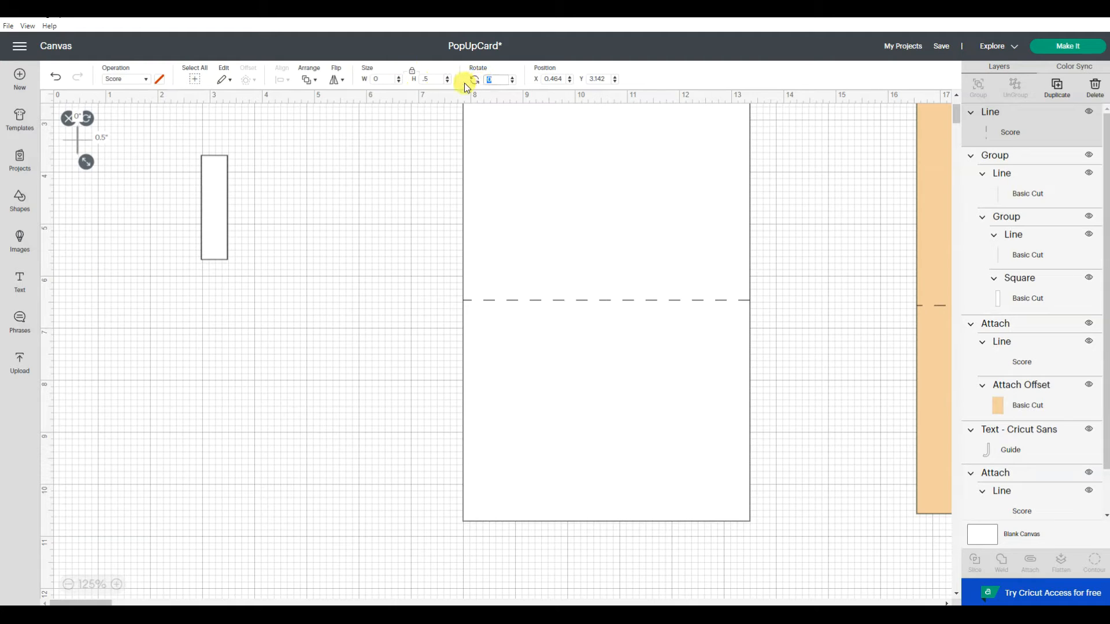
pyautogui.write('90')
pyautogui.press('Return')
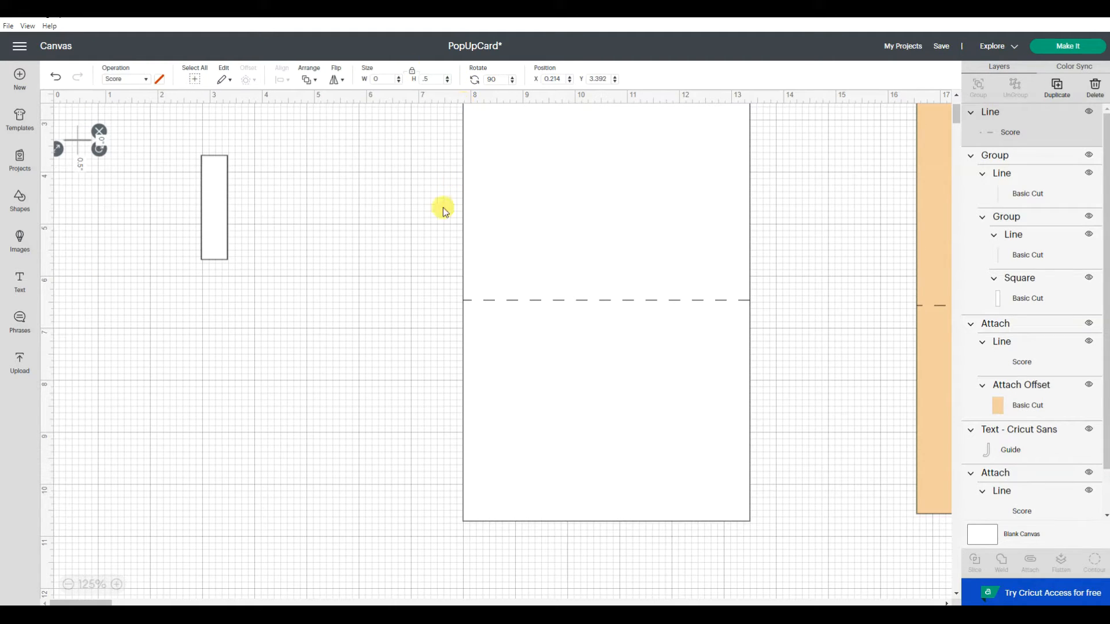
# - Align the short score line and the narrow rectangle group at the top and along the left edge
pyautogui.click(274, 209)
pyautogui.moveTo(62, 125); pyautogui.dragTo(298, 310)
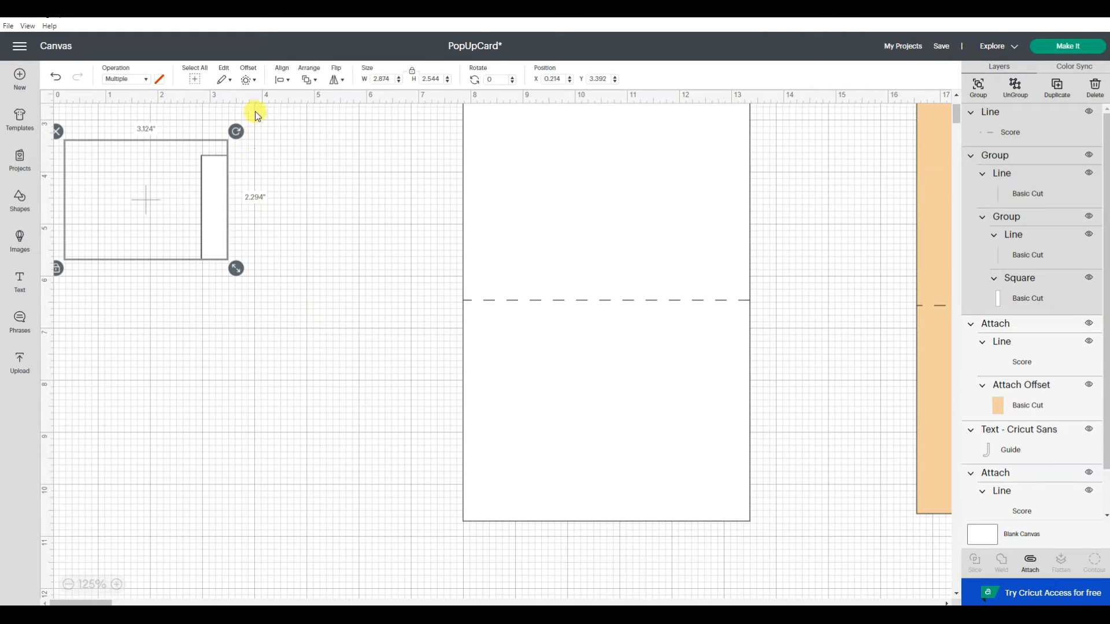
pyautogui.click(282, 79)
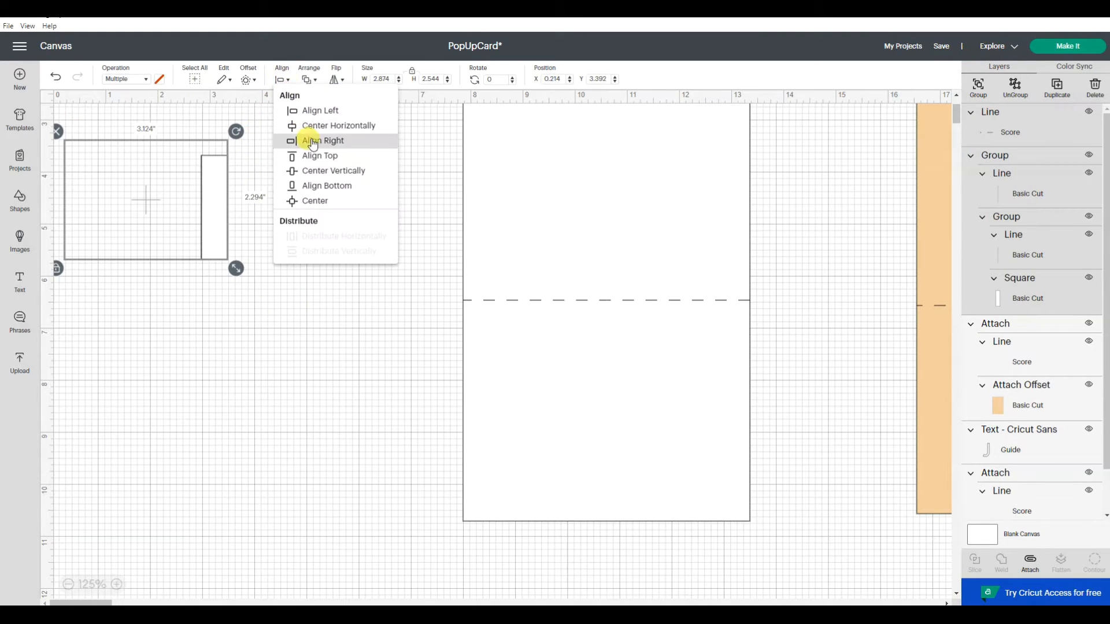
pyautogui.click(282, 79)
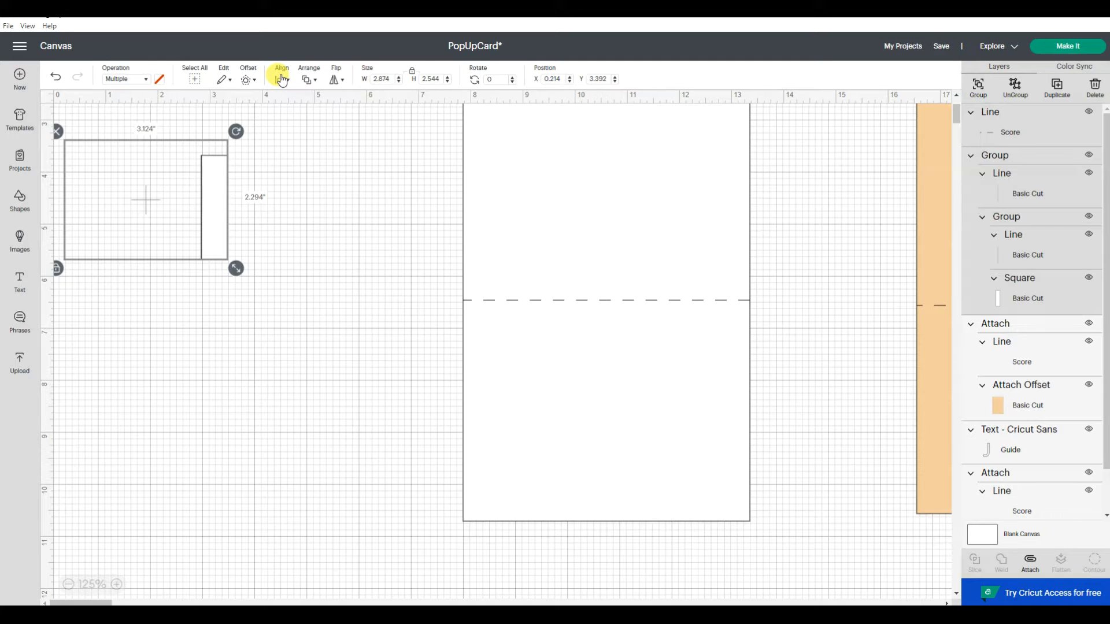
pyautogui.click(282, 80)
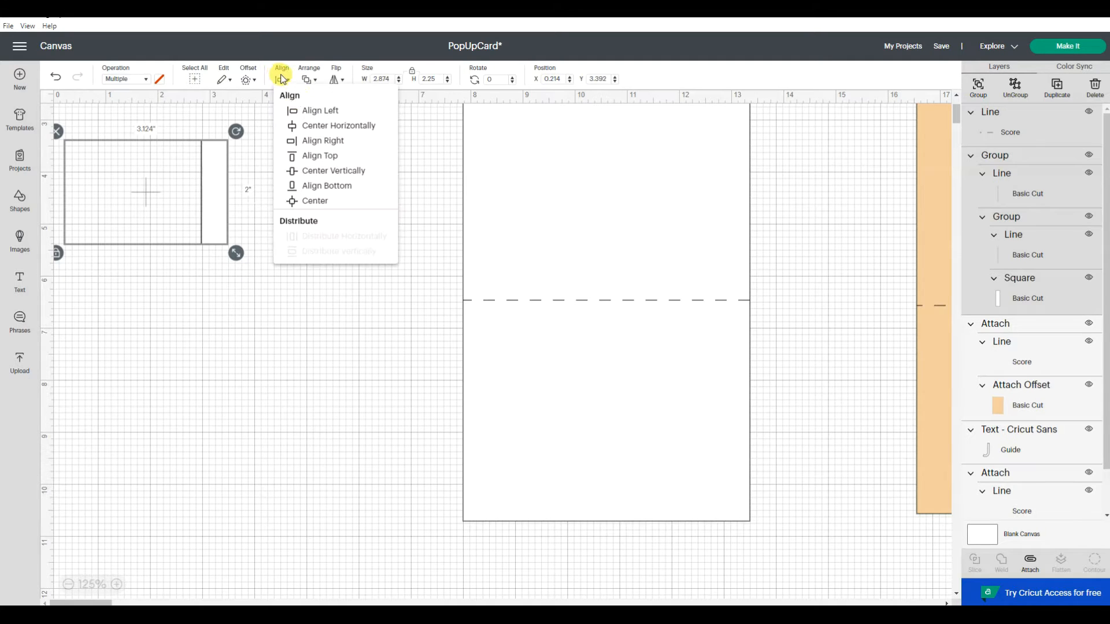
pyautogui.click(308, 111)
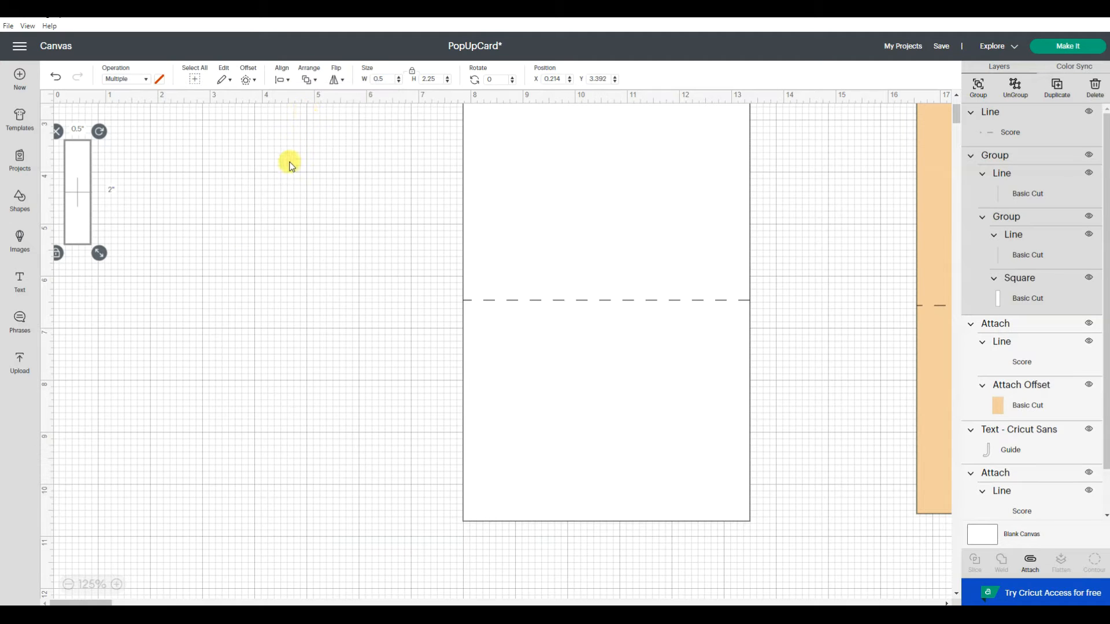
pyautogui.click(1012, 87)
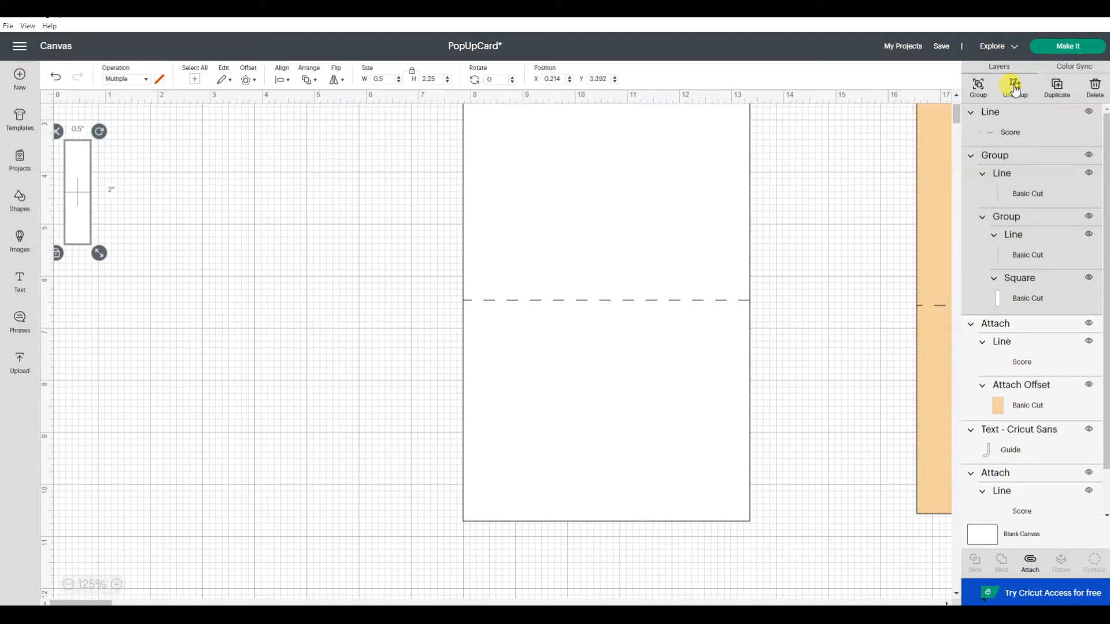
pyautogui.click(300, 235)
pyautogui.moveTo(79, 201); pyautogui.dragTo(275, 270)
pyautogui.click(305, 261)
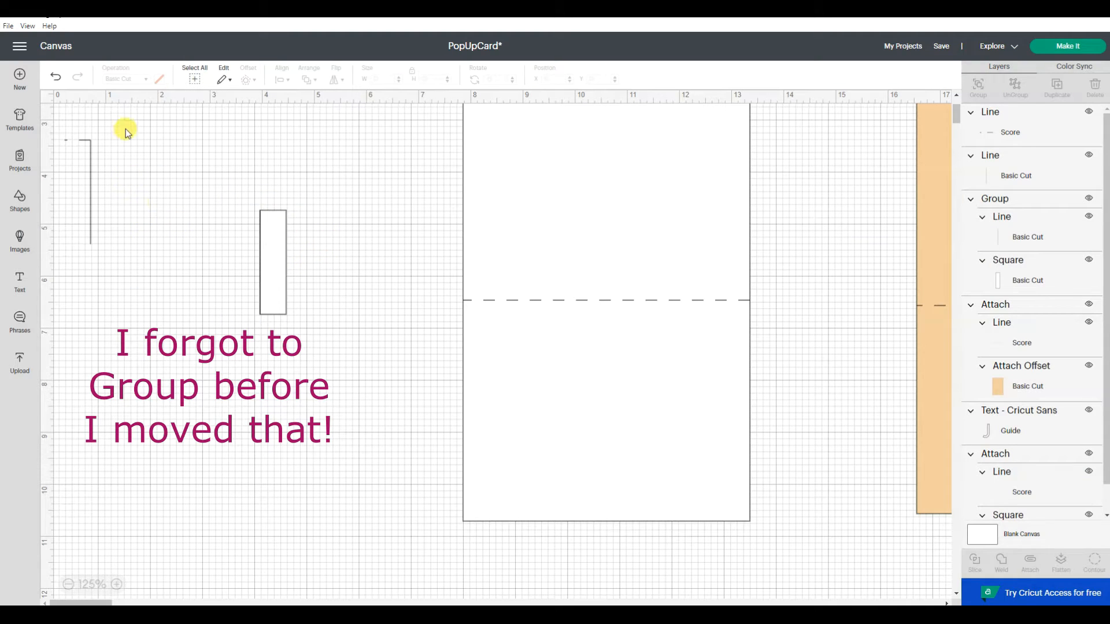
pyautogui.click(55, 77)
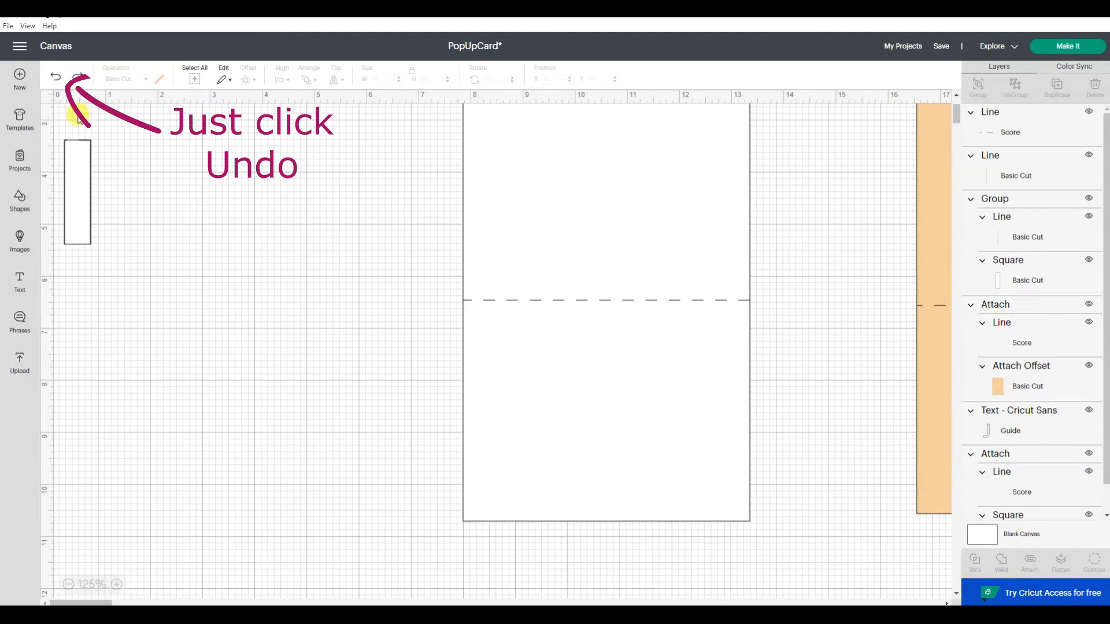
# - Group the short score line with the narrow rectangle and its cut lines, and move the group to about X 3.94, Y 3.98
pyautogui.moveTo(54, 128); pyautogui.dragTo(206, 301)
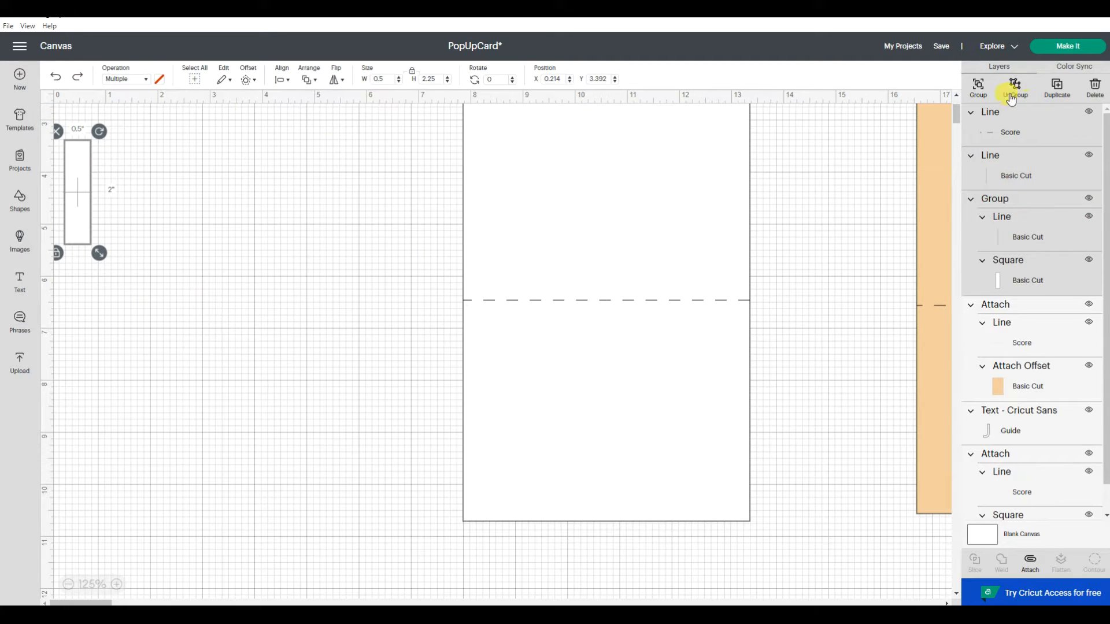
pyautogui.click(978, 87)
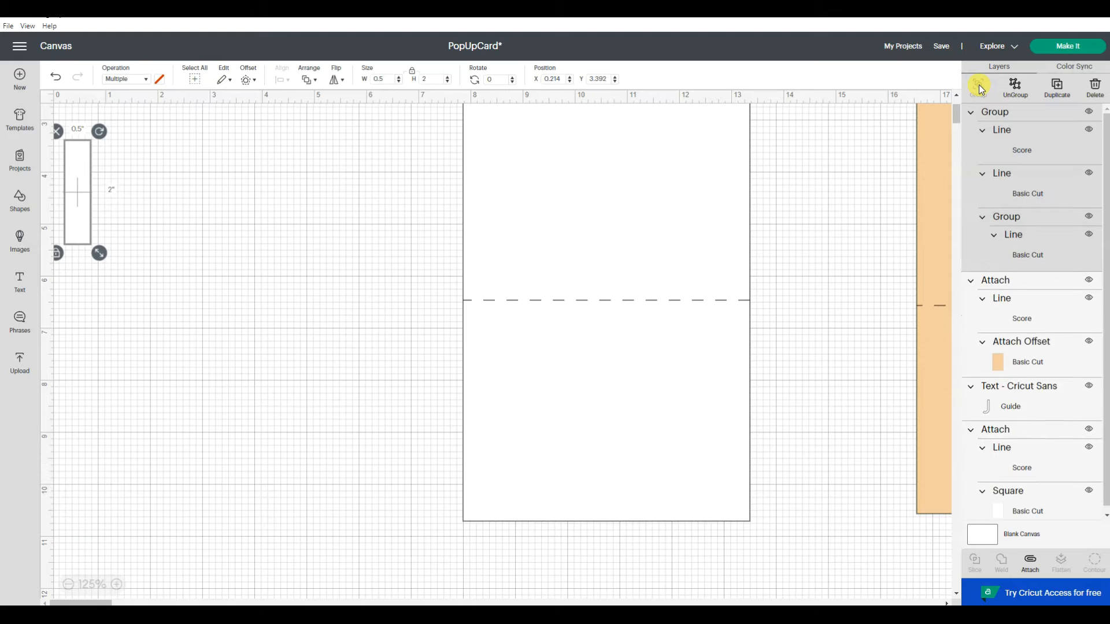
pyautogui.moveTo(75, 185); pyautogui.dragTo(273, 210)
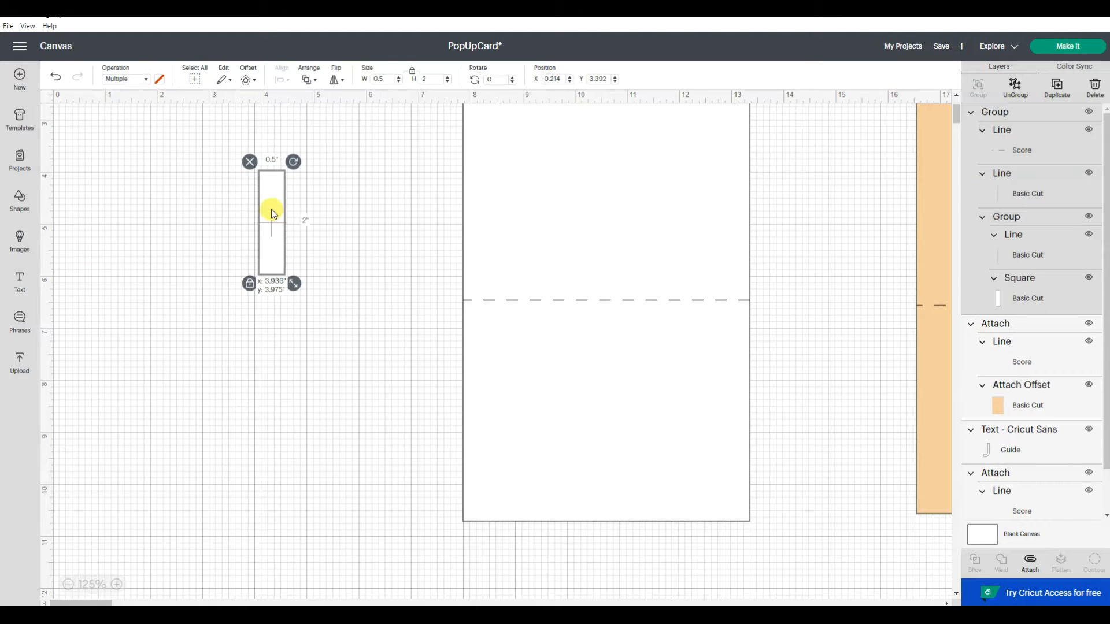
# - Duplicate the short score line and align the copy with the narrow rectangle's bottom and left edges
pyautogui.click(1022, 149)
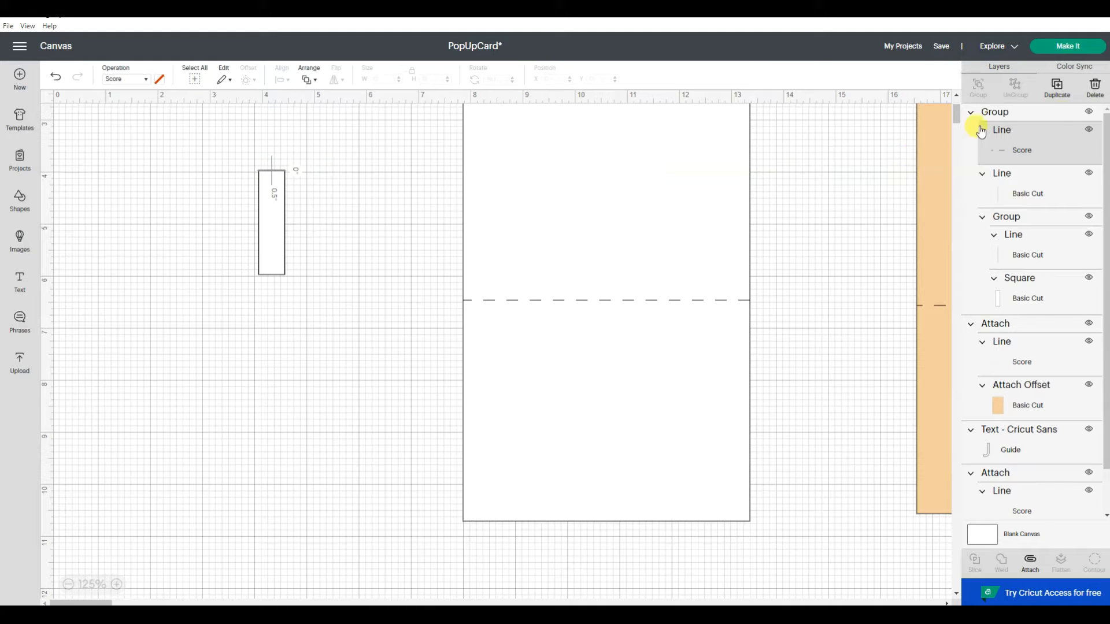
pyautogui.click(1057, 88)
pyautogui.moveTo(225, 162); pyautogui.dragTo(317, 305)
pyautogui.click(283, 80)
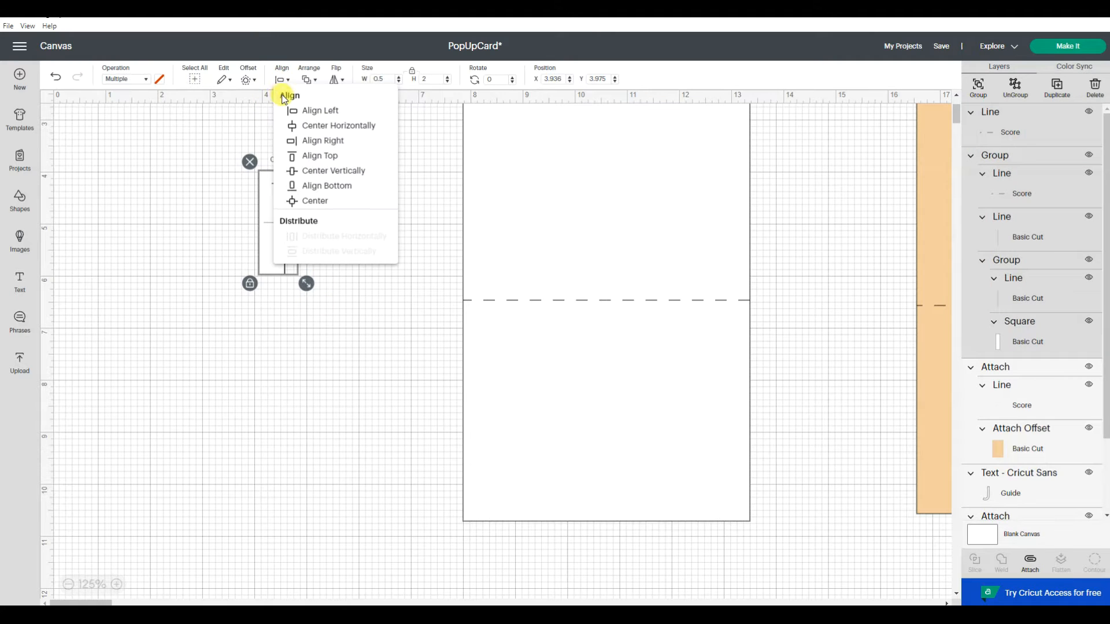
pyautogui.click(286, 154)
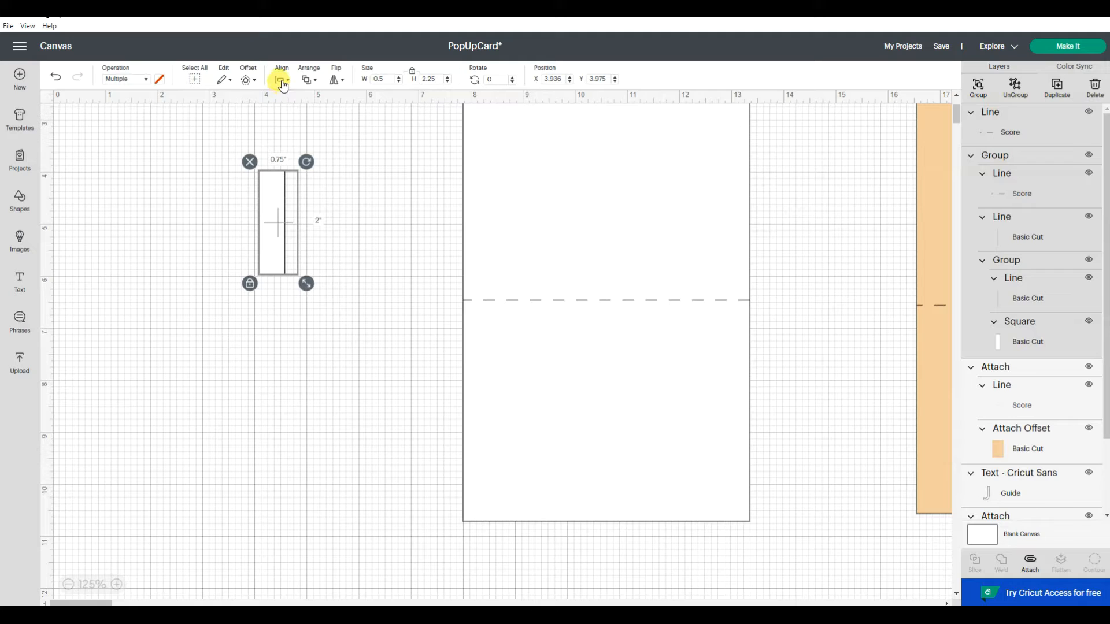
pyautogui.click(283, 81)
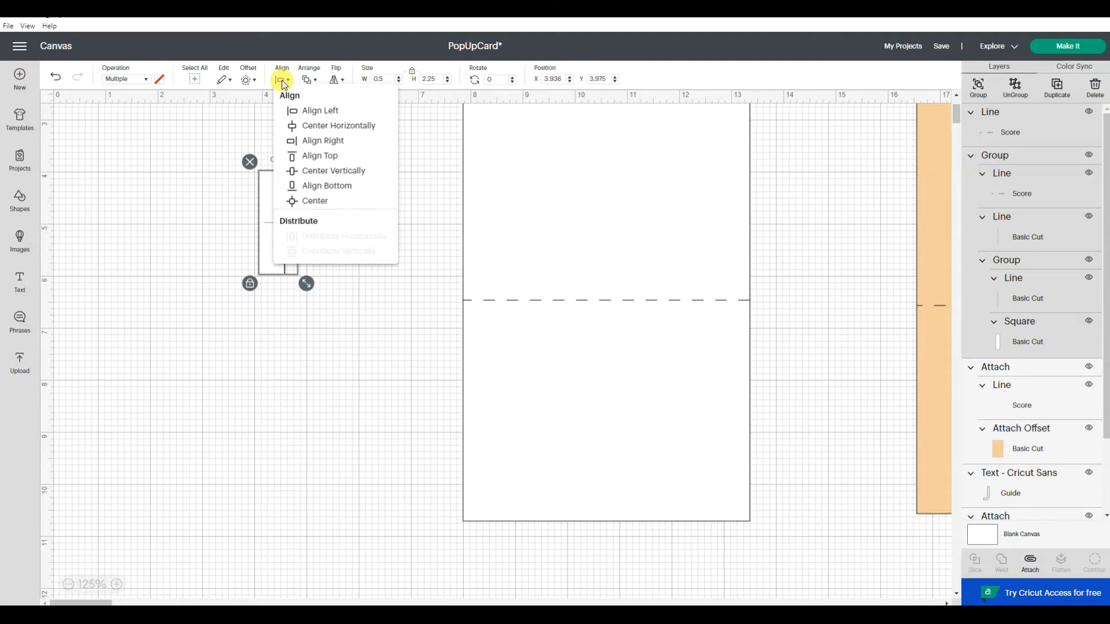
pyautogui.click(296, 111)
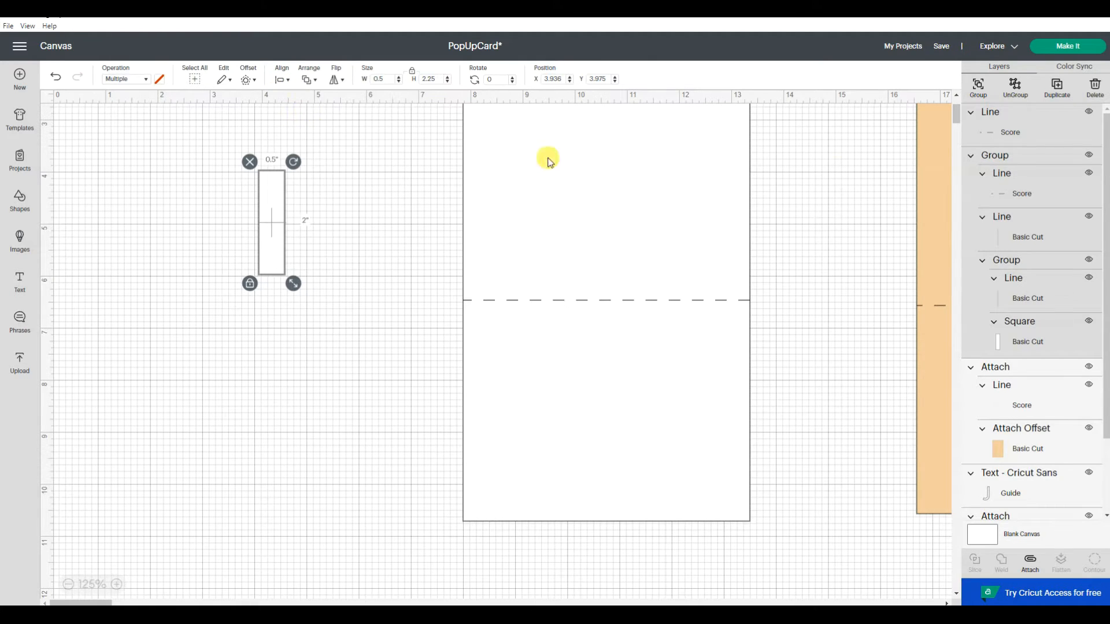
# - Ungroup the tab pieces and delete the narrow rectangle, keeping the cut and score lines
pyautogui.click(1018, 88)
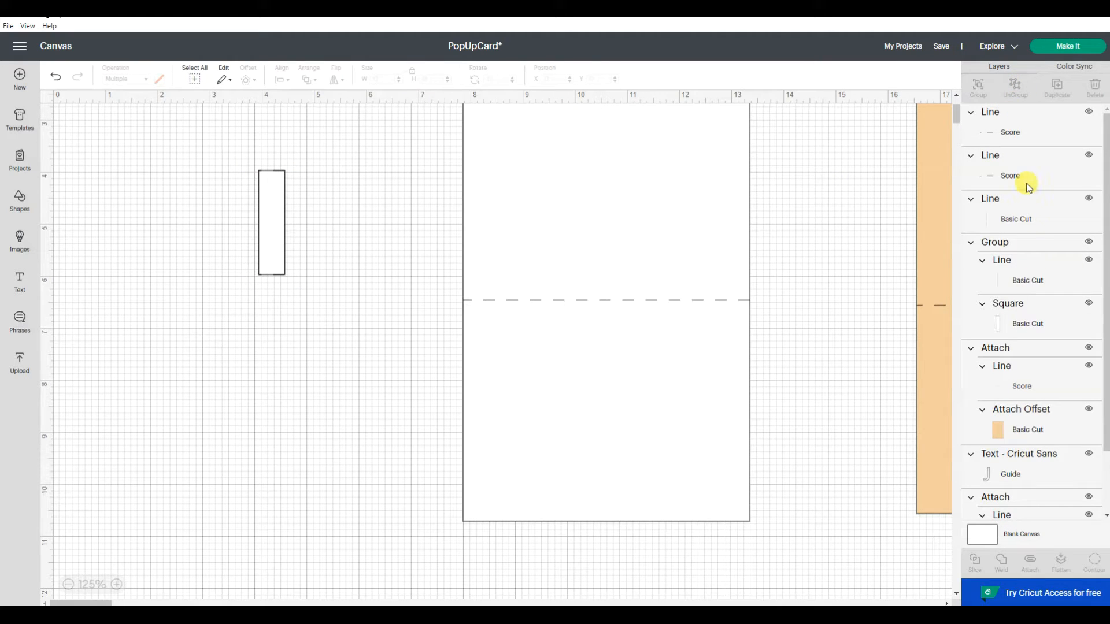
pyautogui.click(1006, 327)
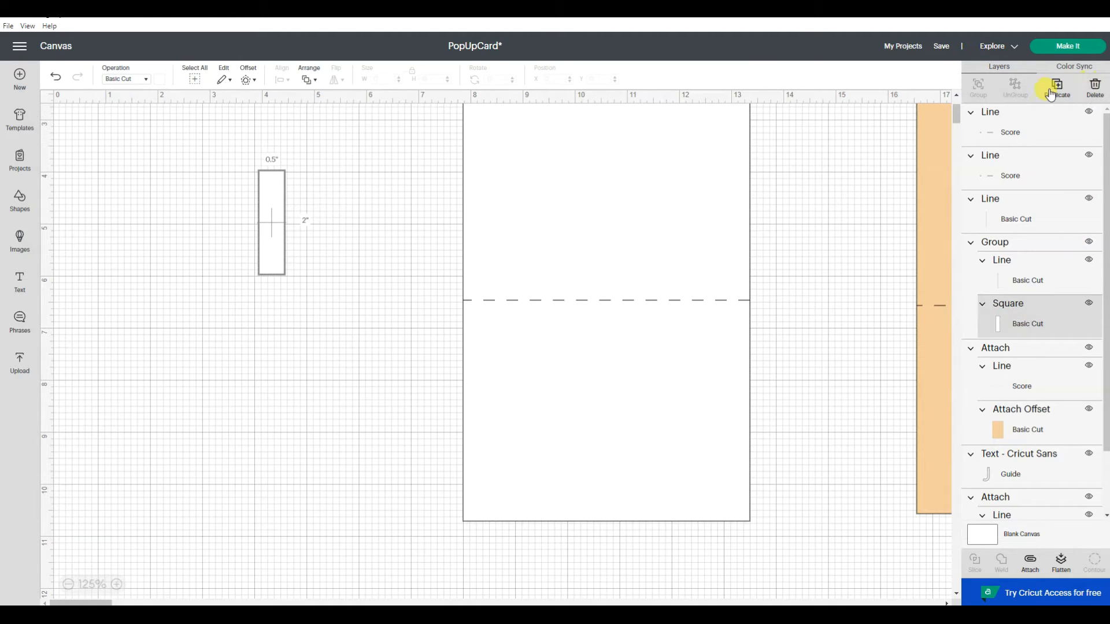
pyautogui.click(1097, 88)
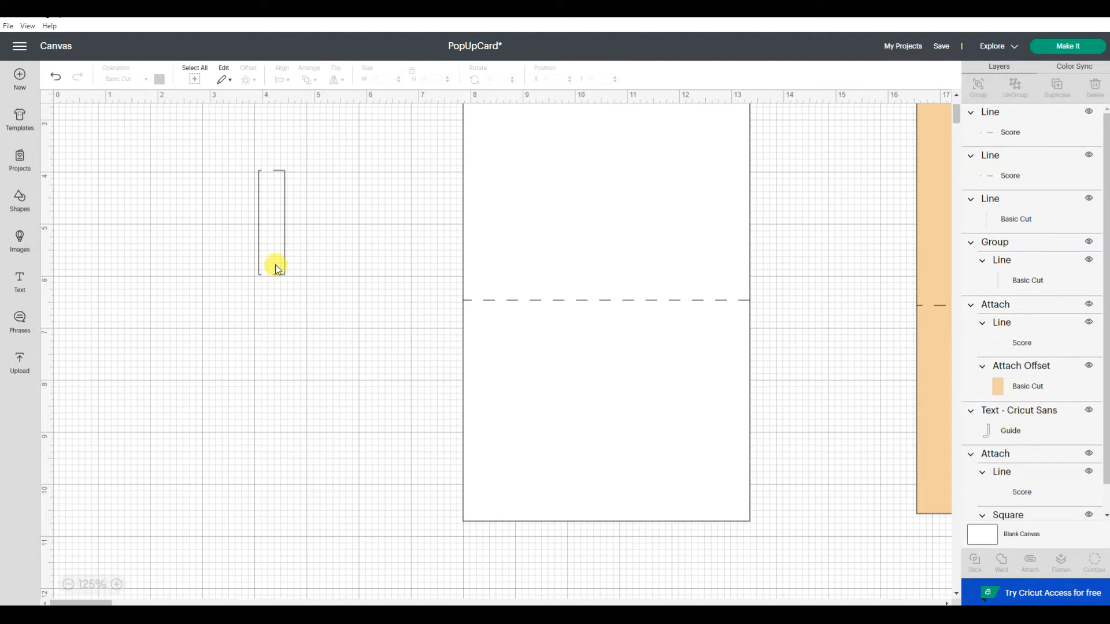
# - Move the four cut and score lines into the gap between the white base and orange panel, and group them as one tab
pyautogui.moveTo(226, 158); pyautogui.dragTo(322, 350)
pyautogui.moveTo(284, 225); pyautogui.dragTo(886, 346)
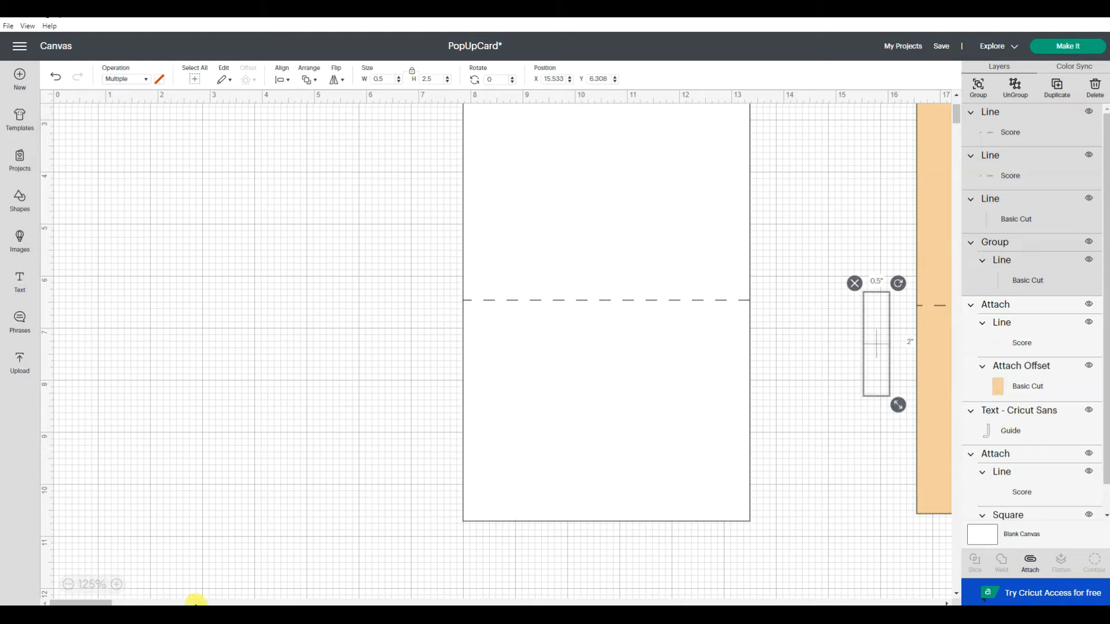
pyautogui.moveTo(90, 602); pyautogui.dragTo(145, 603)
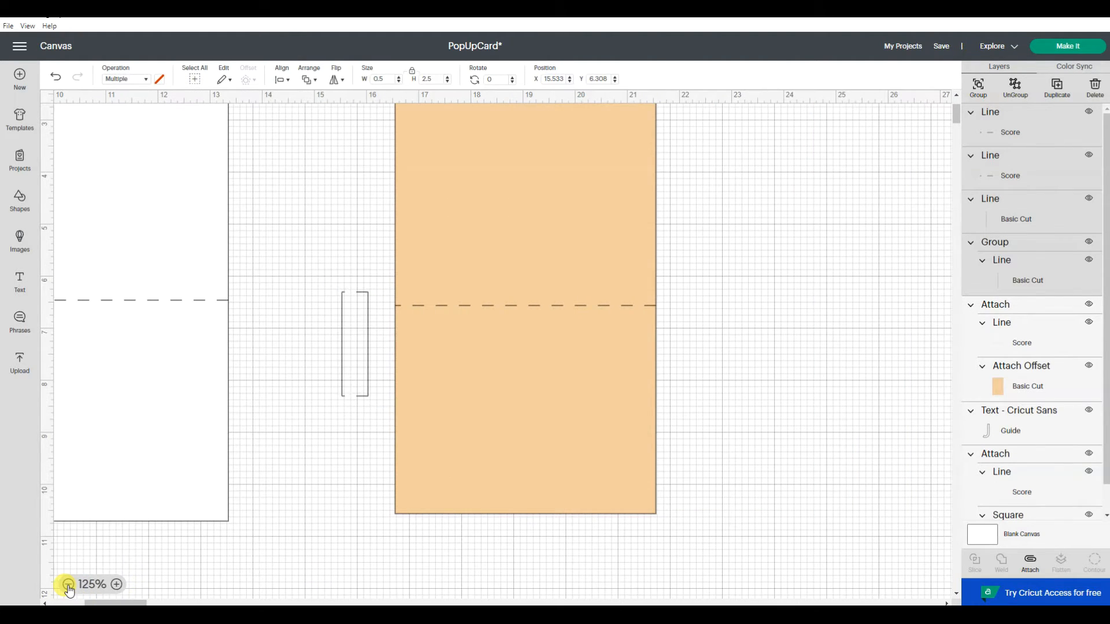
pyautogui.click(68, 585)
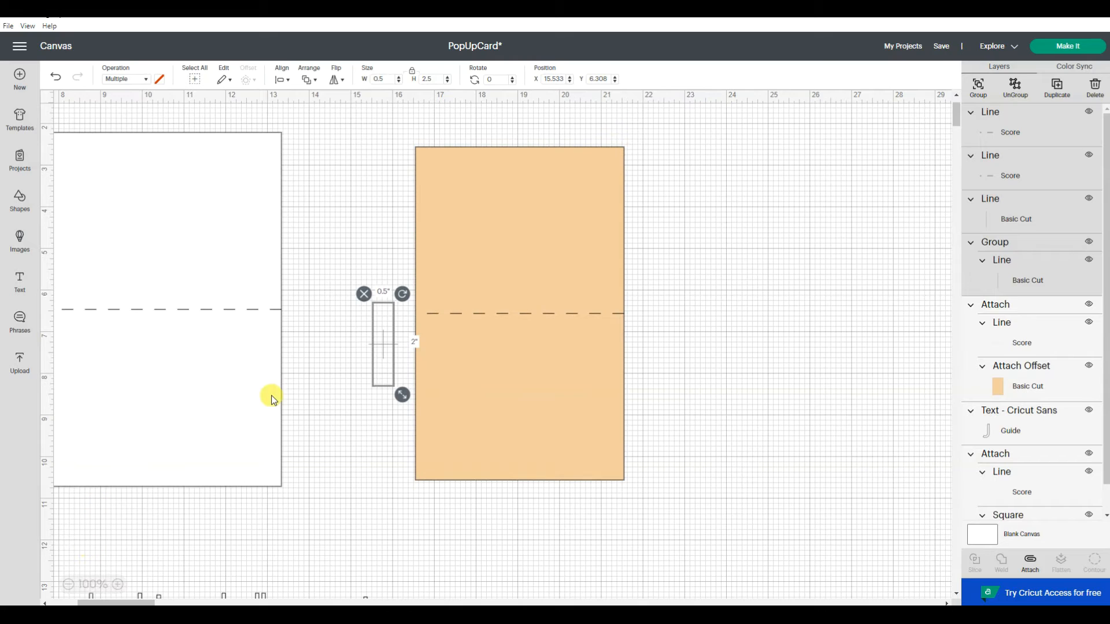
pyautogui.rightClick(393, 366)
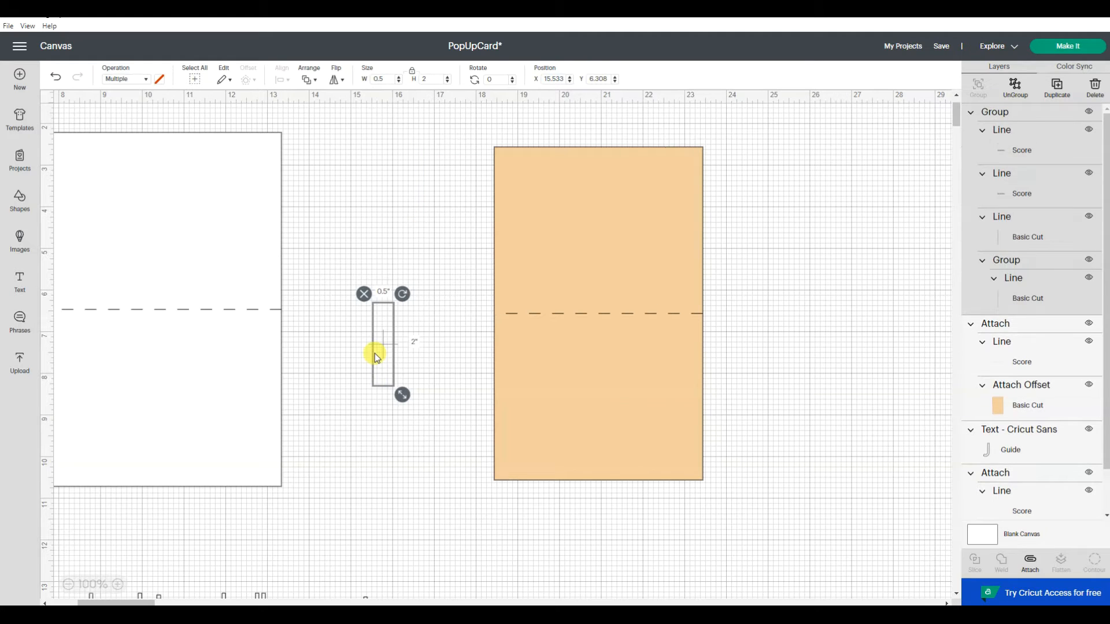
# - Duplicate the grouped tab and place the copy beside the original, between the white base and the orange panel
pyautogui.moveTo(377, 357)
pyautogui.mouseDown()
pyautogui.moveTo(336, 355)
pyautogui.moveTo(360, 355)
pyautogui.mouseUp()
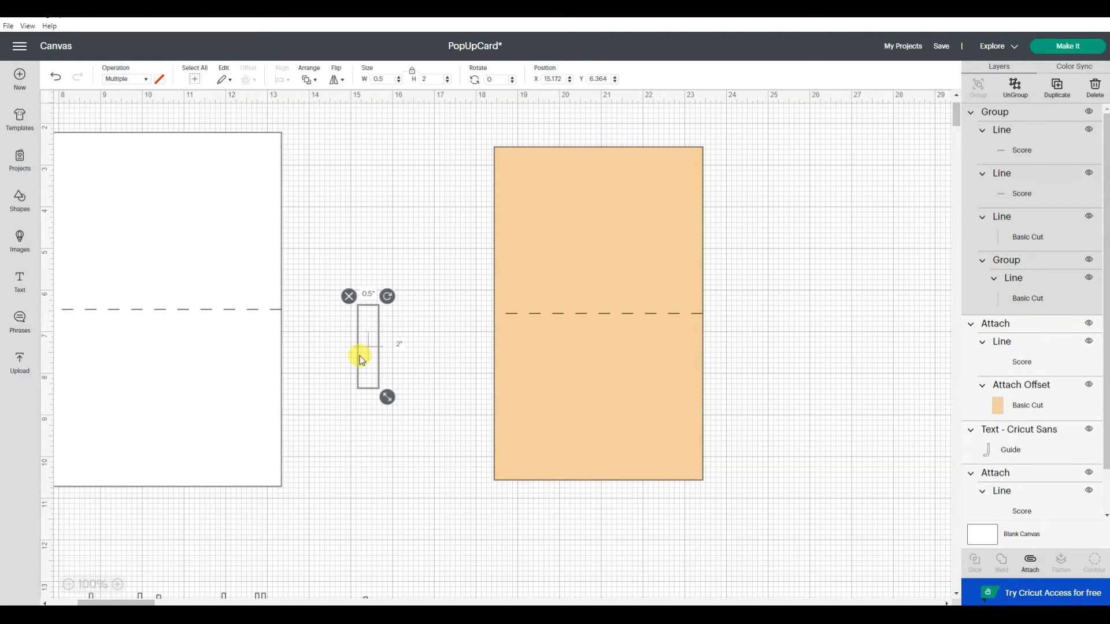
pyautogui.rightClick(360, 356)
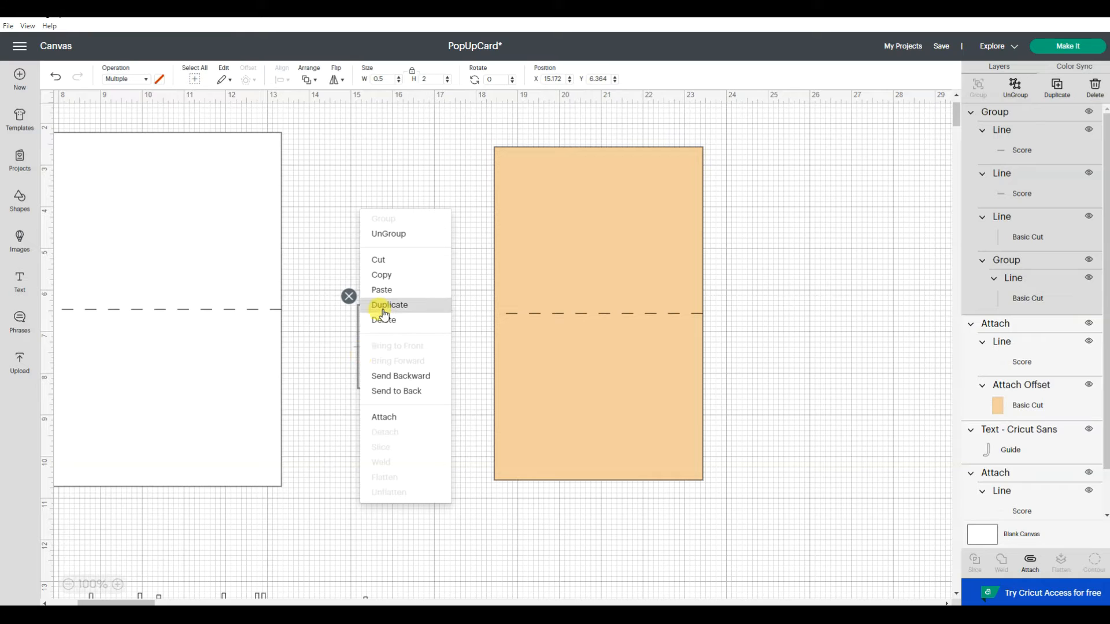
pyautogui.click(383, 307)
pyautogui.moveTo(389, 366); pyautogui.dragTo(435, 357)
pyautogui.click(440, 276)
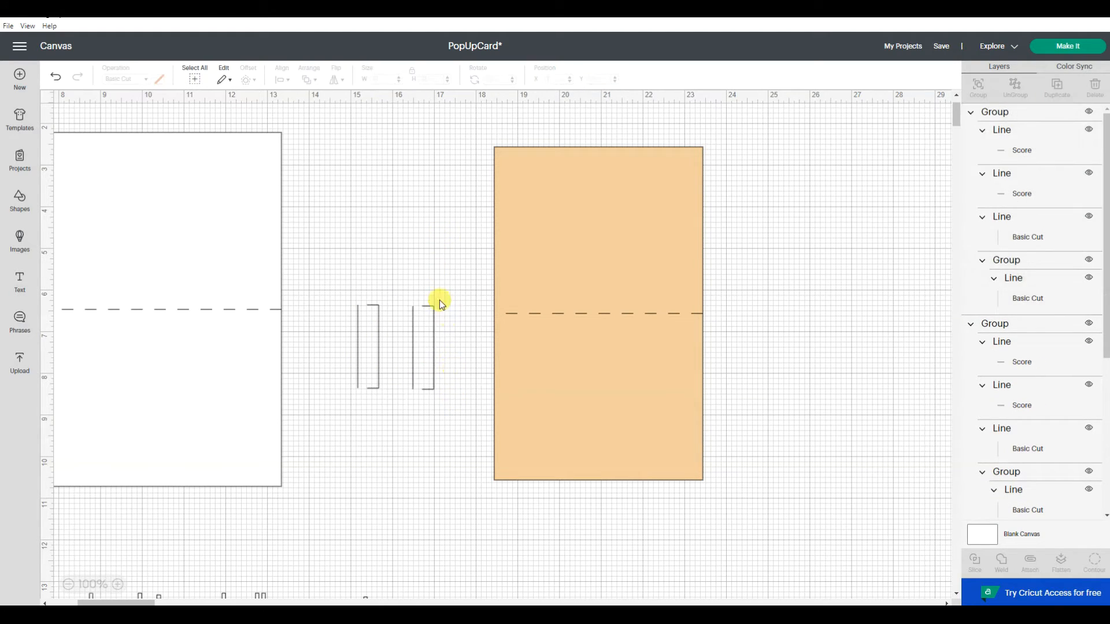
# - Duplicate the second tab to make a third, shifting the orange panel aside so all three tabs sit in a row
pyautogui.click(435, 361)
pyautogui.rightClick(435, 361)
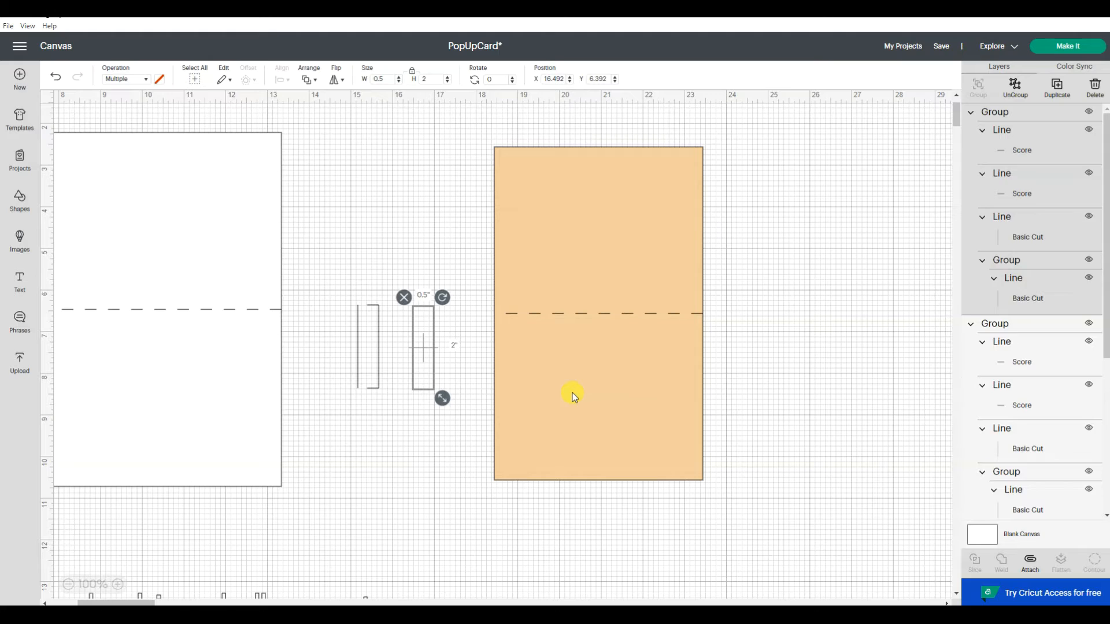
pyautogui.moveTo(574, 397); pyautogui.dragTo(614, 390)
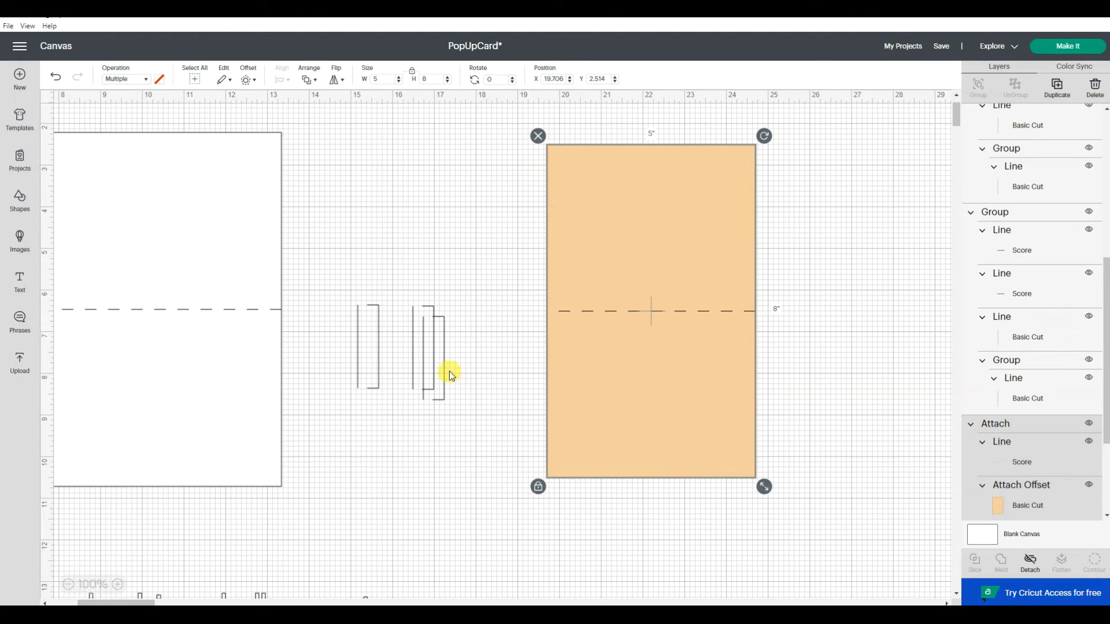
pyautogui.moveTo(443, 371); pyautogui.dragTo(491, 369)
pyautogui.click(491, 369)
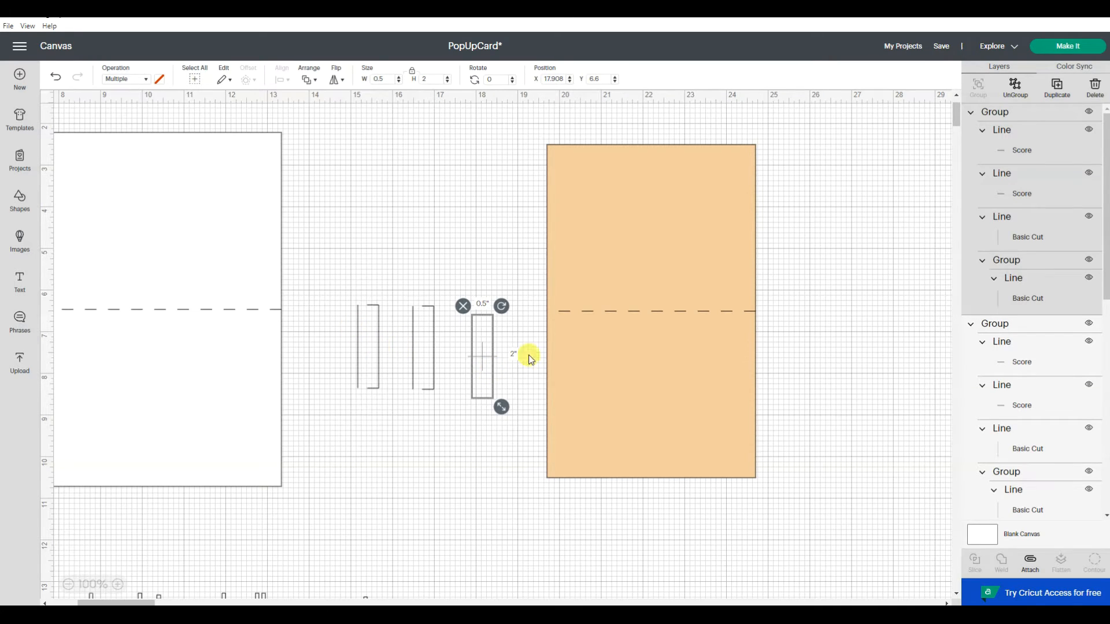
# - Align the three tabs along their top edges and distribute them horizontally
pyautogui.moveTo(701, 431); pyautogui.dragTo(735, 397)
pyautogui.moveTo(338, 280); pyautogui.dragTo(529, 437)
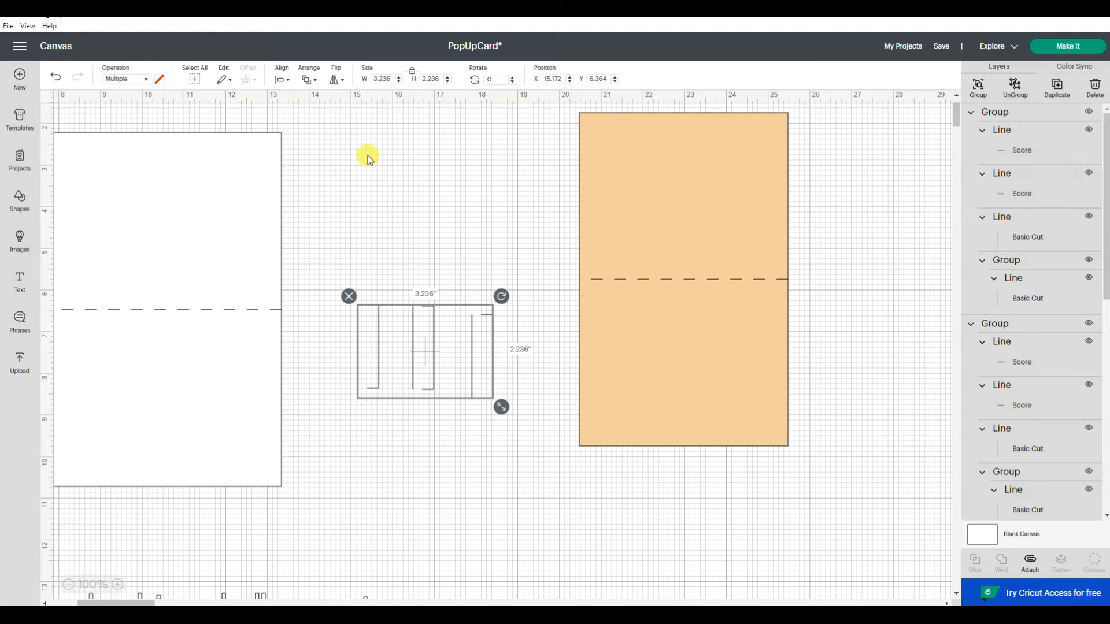
pyautogui.click(285, 81)
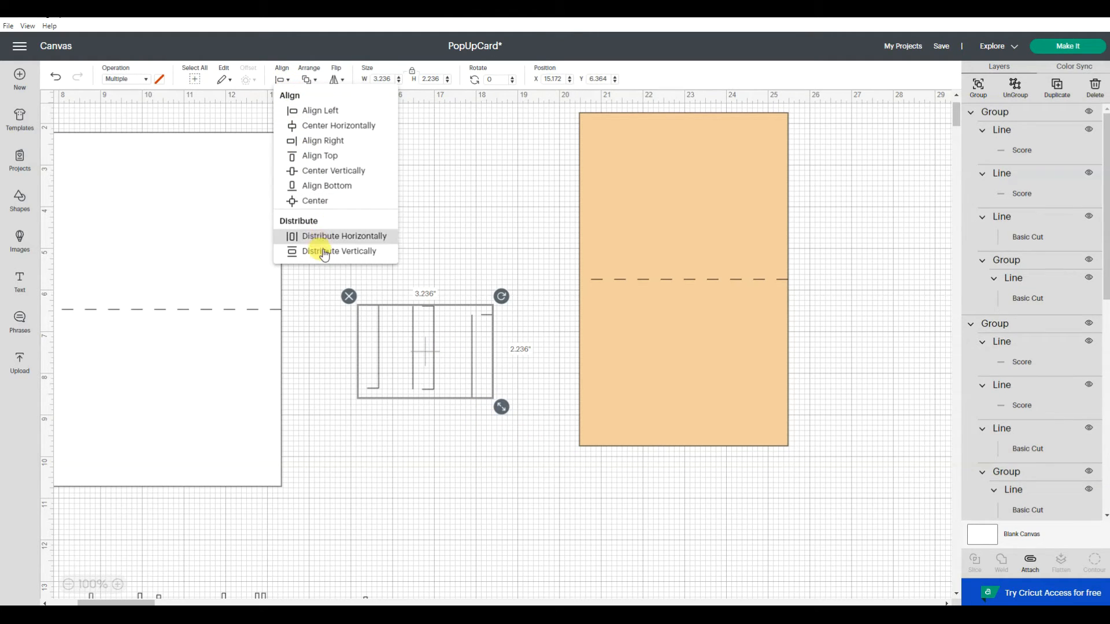
pyautogui.click(331, 155)
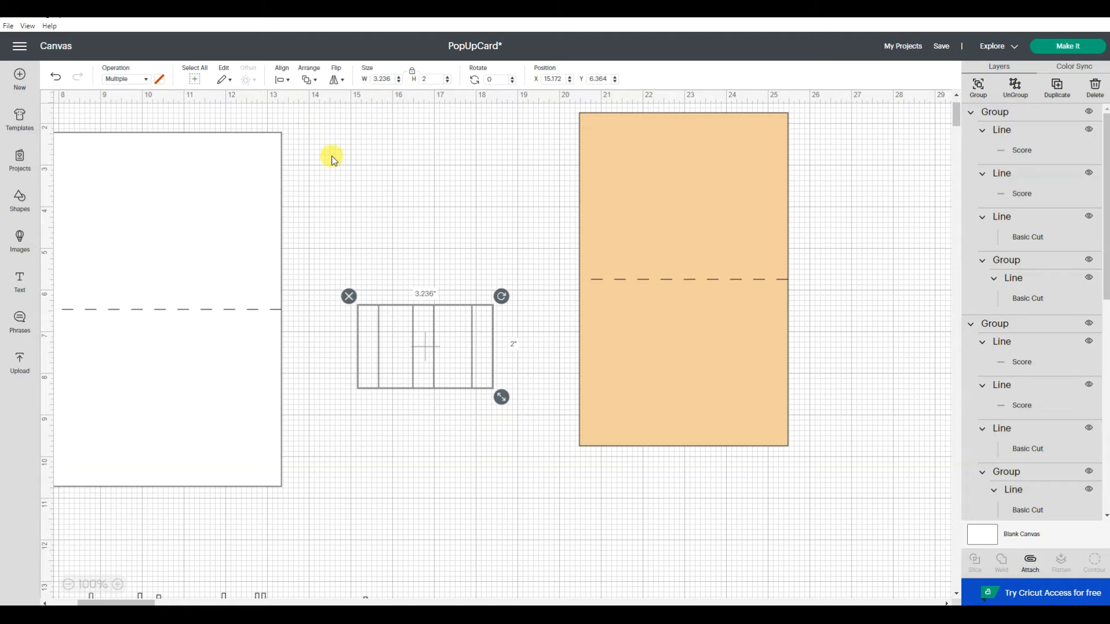
pyautogui.click(285, 80)
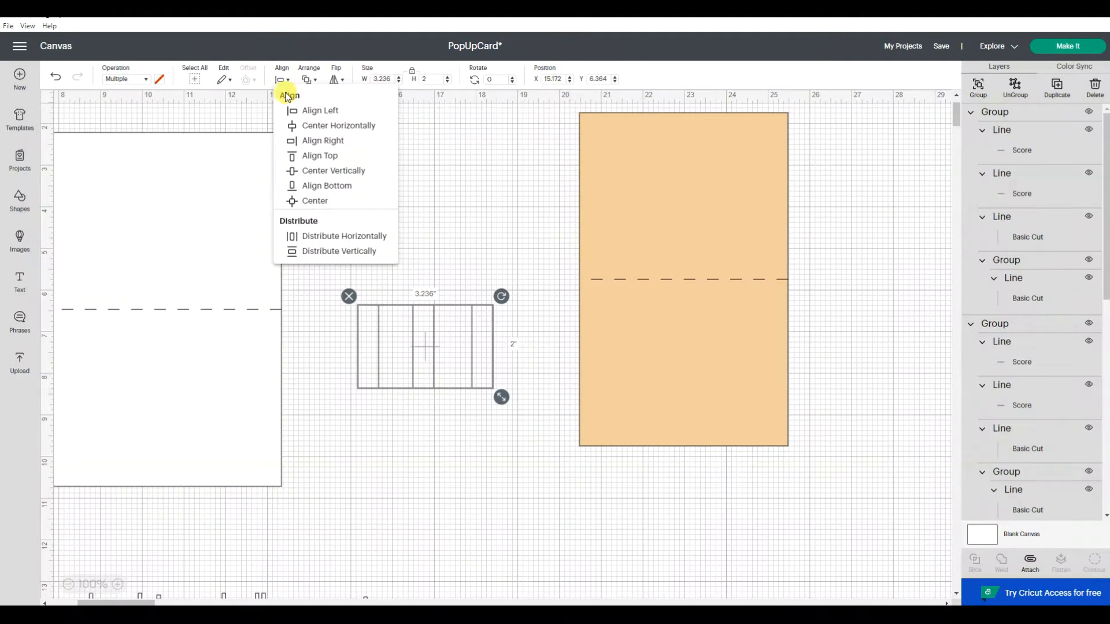
pyautogui.click(308, 242)
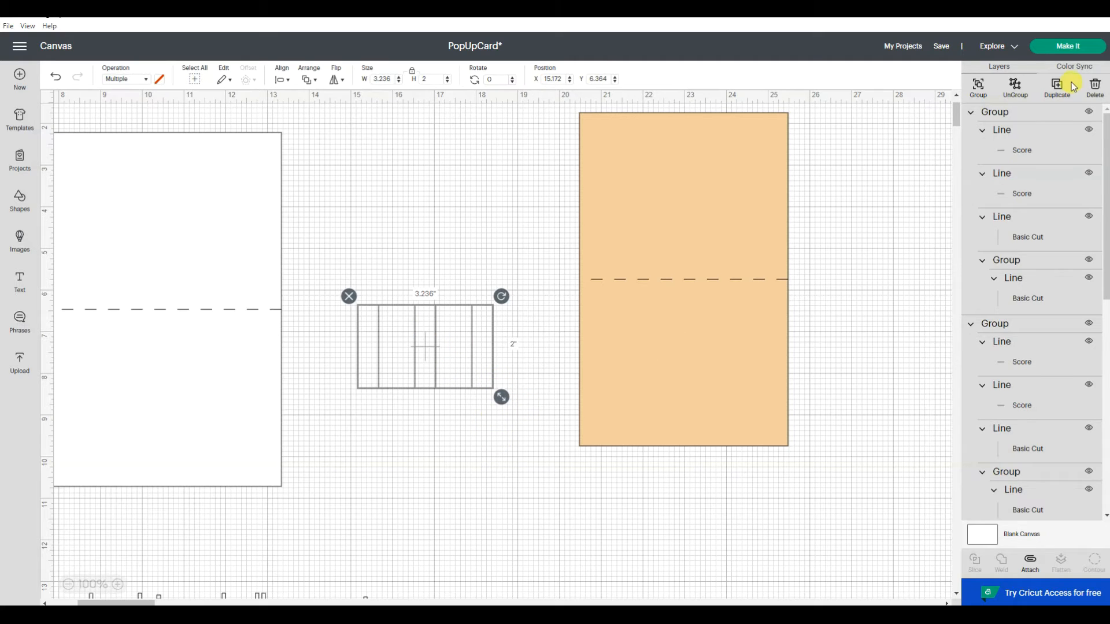
# - Group the three evenly spaced tabs and reposition the group next to the orange panel
pyautogui.click(977, 86)
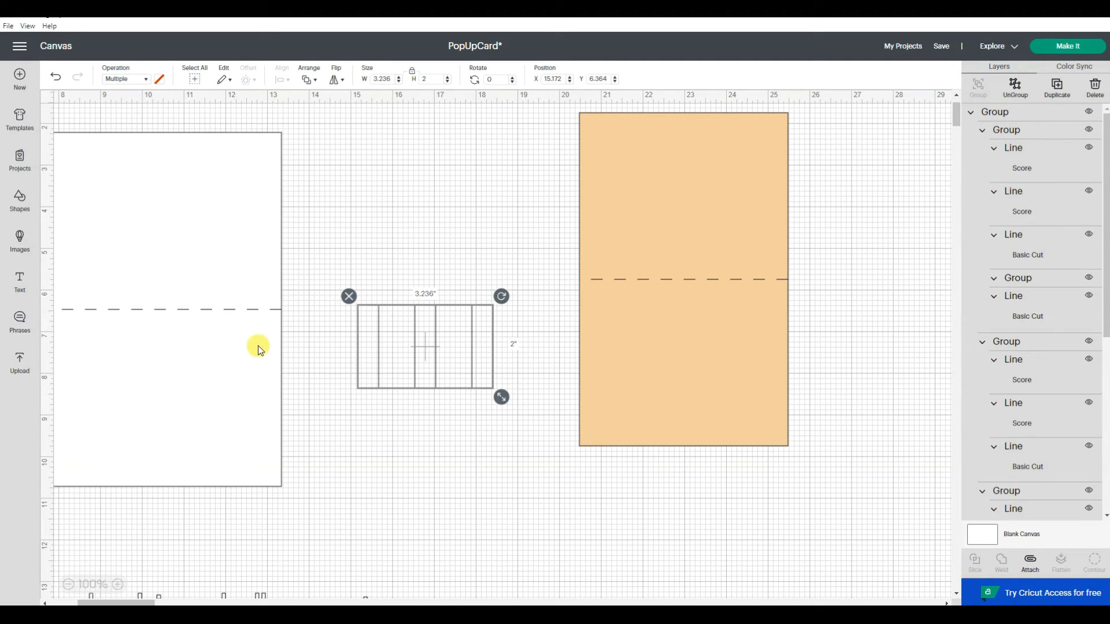
pyautogui.moveTo(635, 374); pyautogui.dragTo(613, 404)
pyautogui.moveTo(433, 381); pyautogui.dragTo(443, 335)
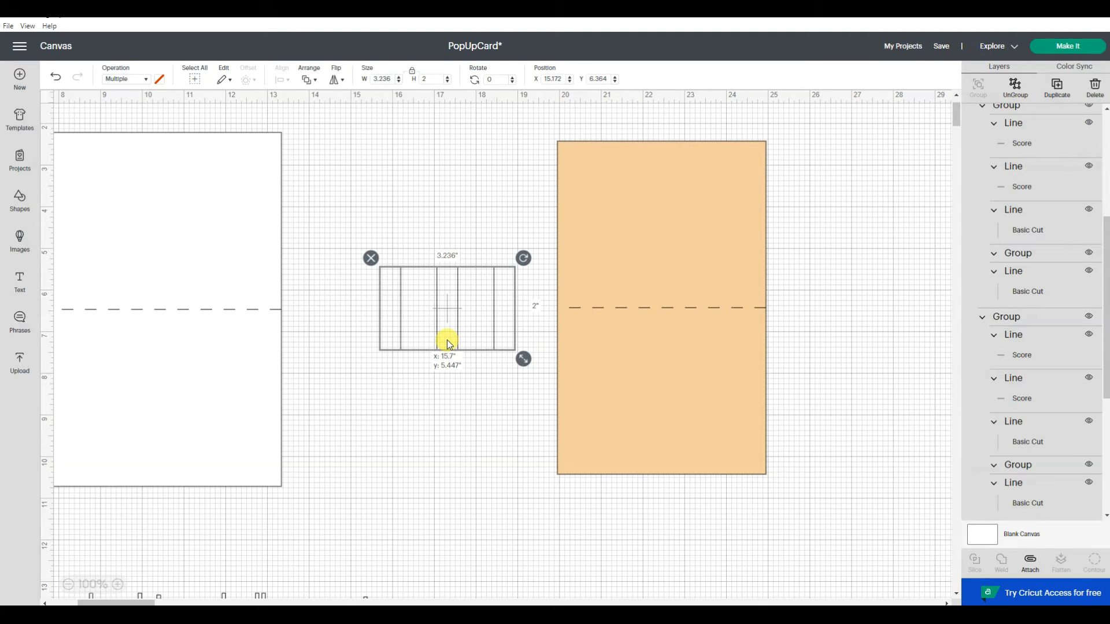
# - Center the three-tab group on the orange panel, both horizontally and vertically
pyautogui.click(356, 194)
pyautogui.moveTo(332, 119); pyautogui.dragTo(836, 522)
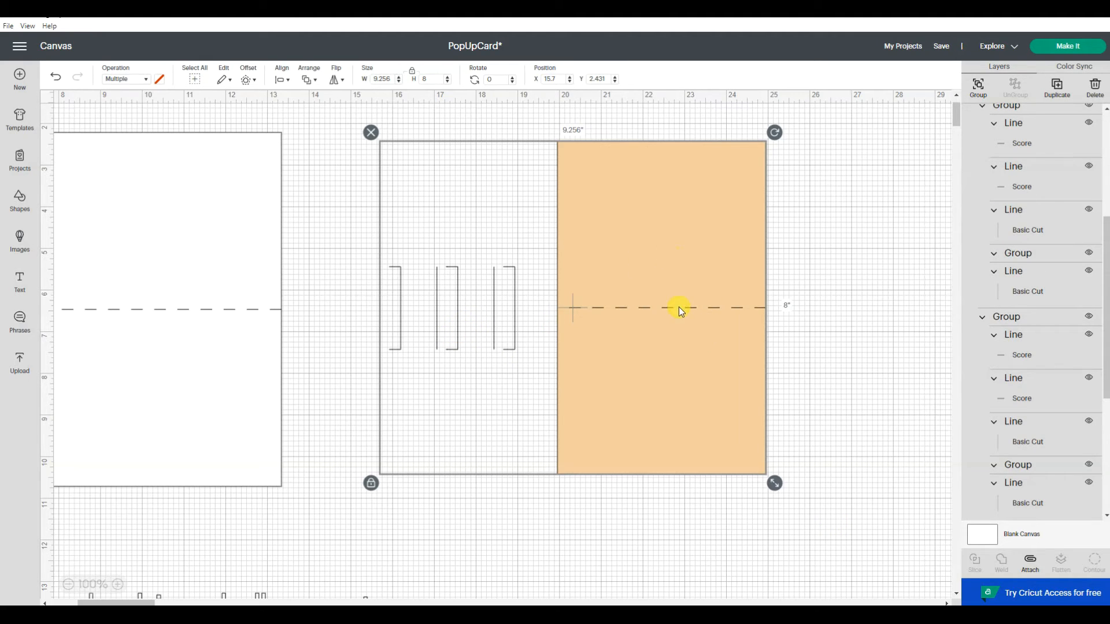
pyautogui.click(280, 80)
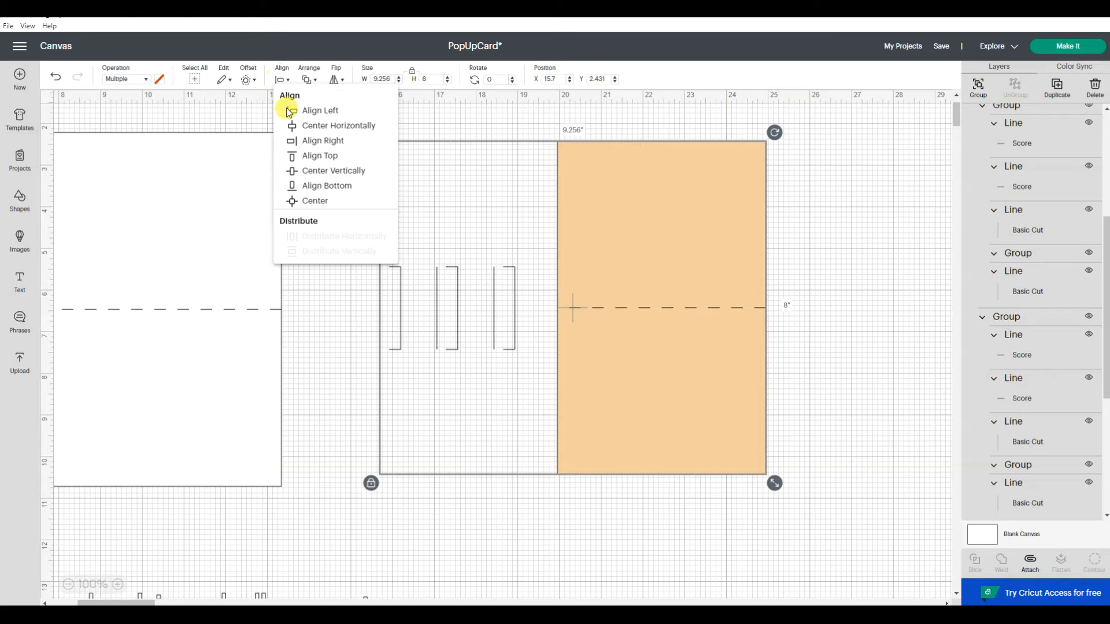
pyautogui.click(316, 201)
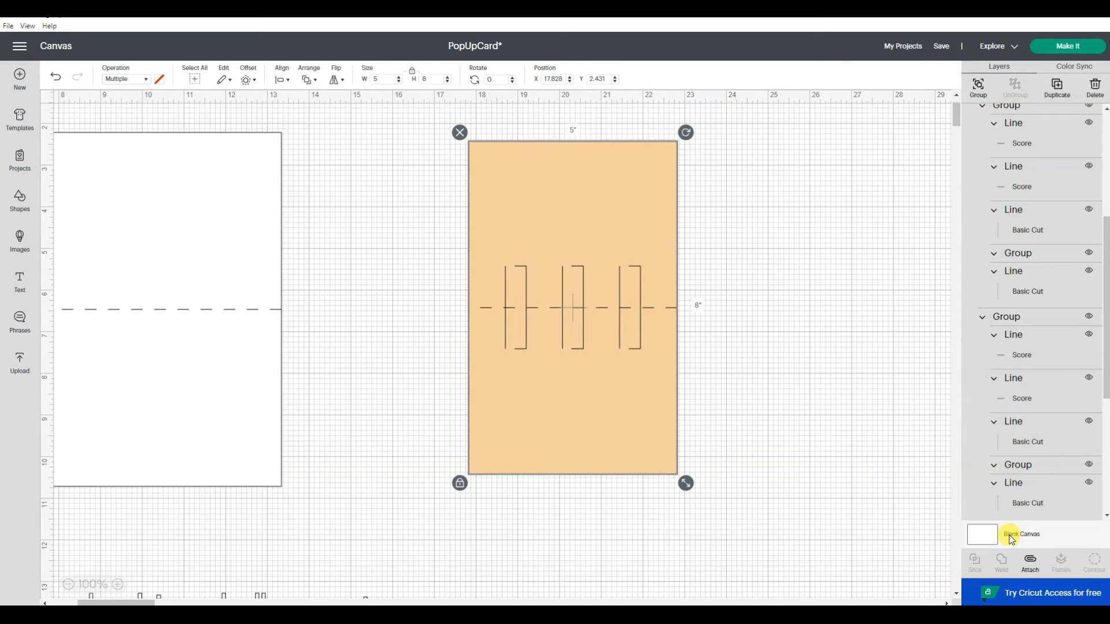
# - Attach the tabs to the orange panel and move the panel onto the white card base
pyautogui.click(1035, 567)
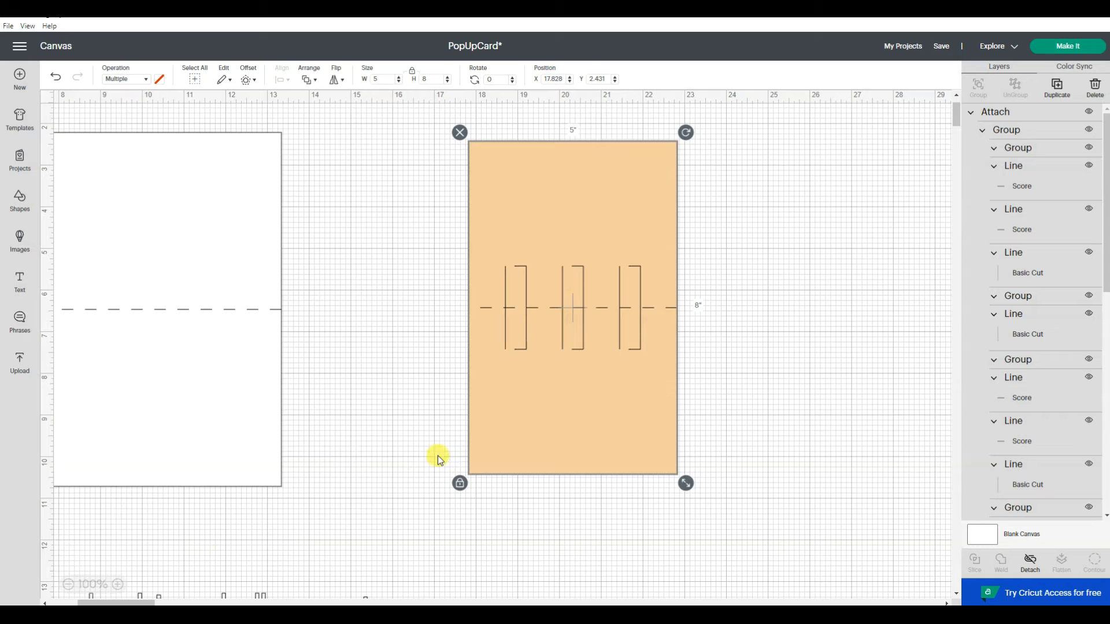
pyautogui.moveTo(579, 425); pyautogui.dragTo(171, 423)
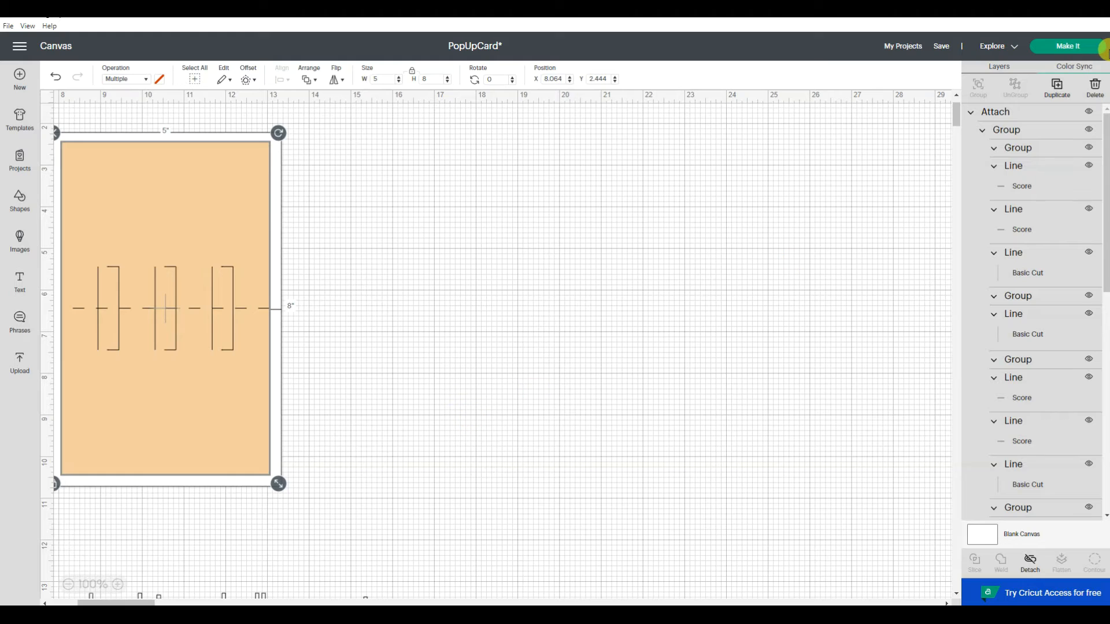